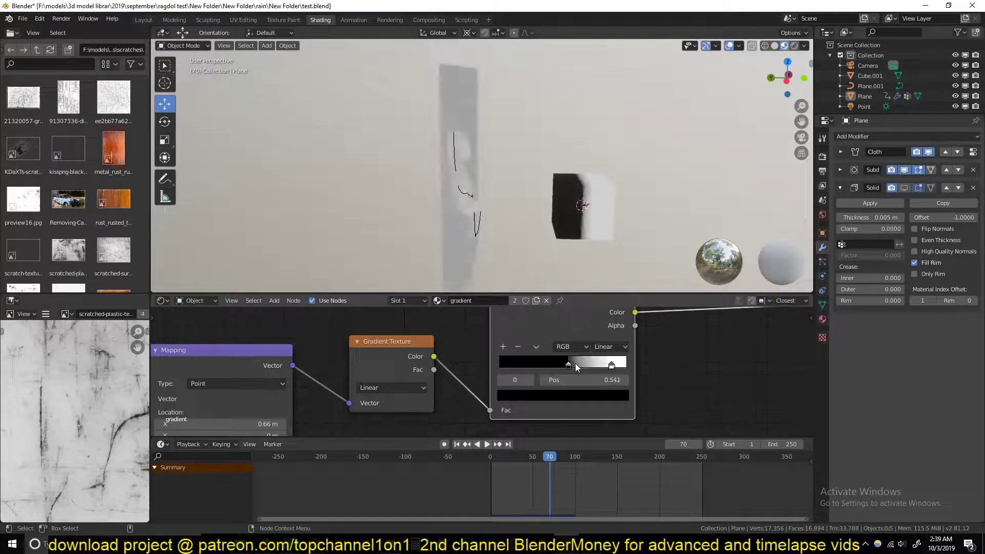
# - Move the ColorRamp's black stop to position 0.686 to tighten the gradient around the tear in the plane
pyautogui.moveTo(488, 210); pyautogui.dragTo(433, 238, button='middle')
pyautogui.scroll(2, 432, 202)
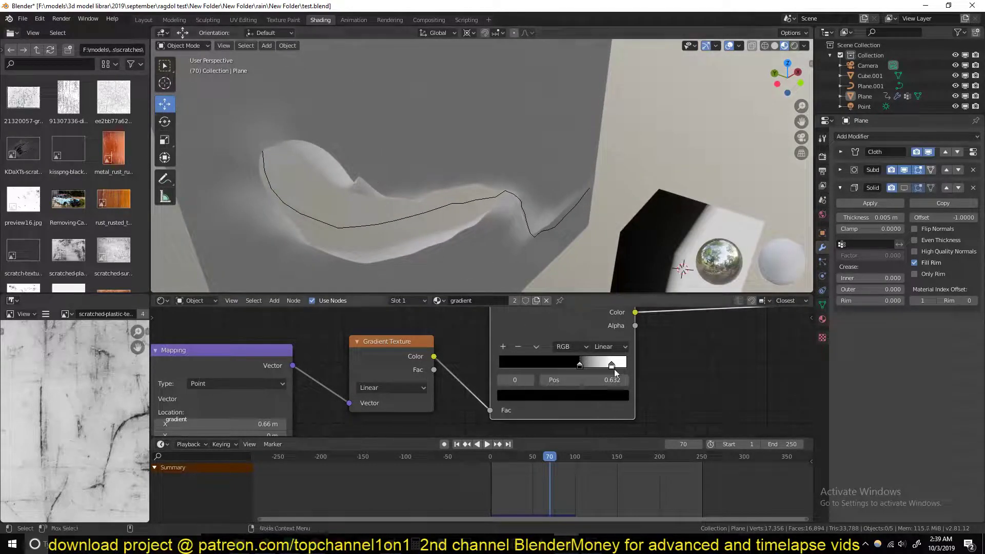
pyautogui.moveTo(585, 363); pyautogui.dragTo(591, 363)
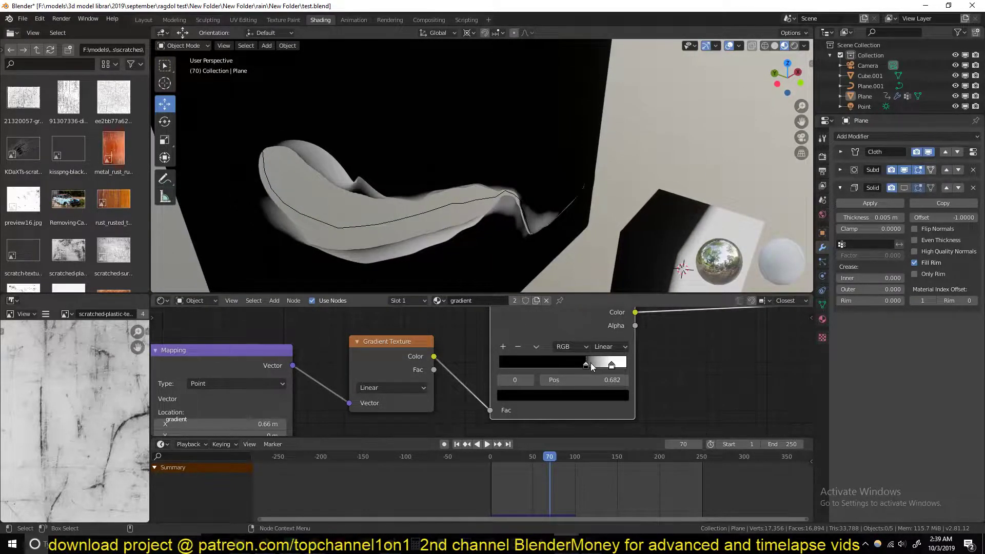
pyautogui.moveTo(522, 256); pyautogui.dragTo(438, 152, button='middle')
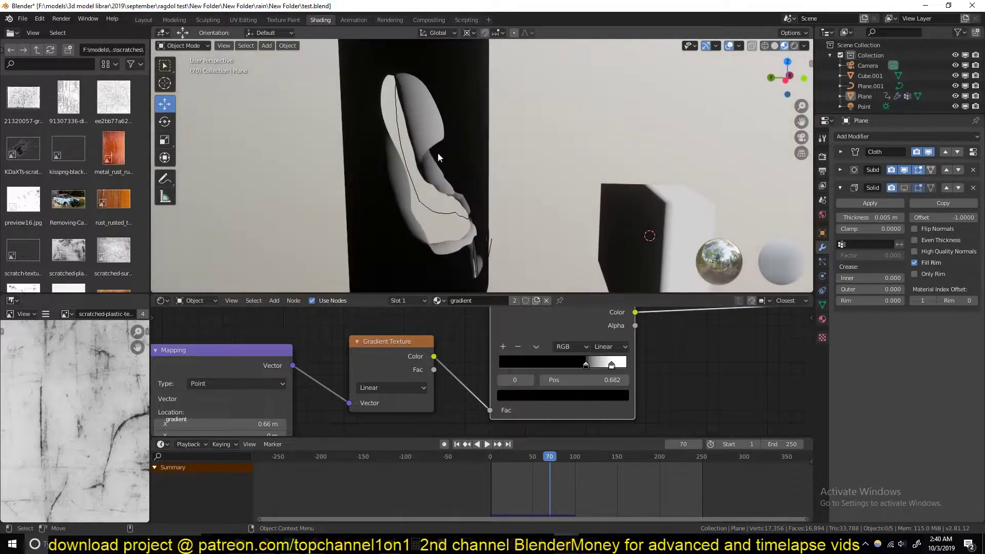
pyautogui.moveTo(586, 365); pyautogui.dragTo(589, 364)
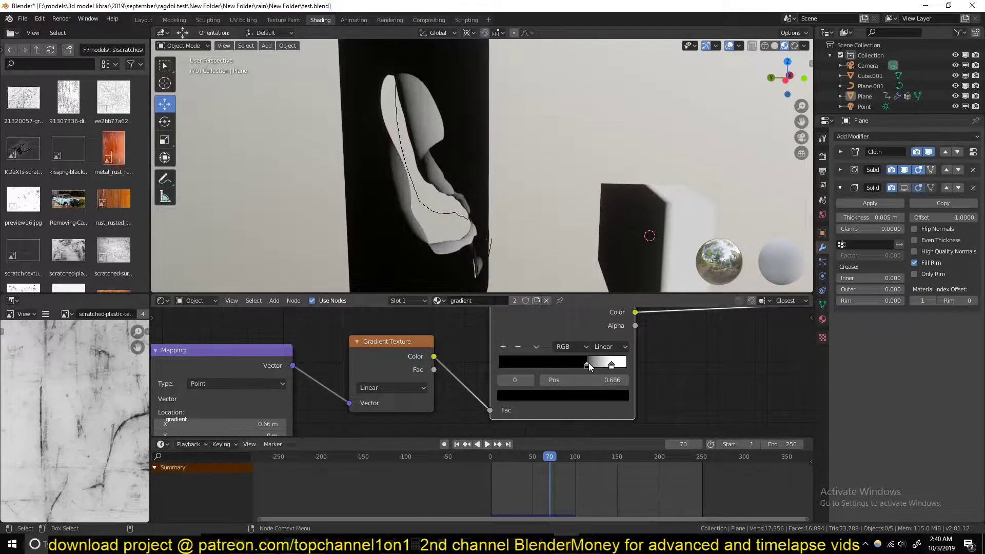
pyautogui.moveTo(503, 248); pyautogui.dragTo(433, 204, button='middle')
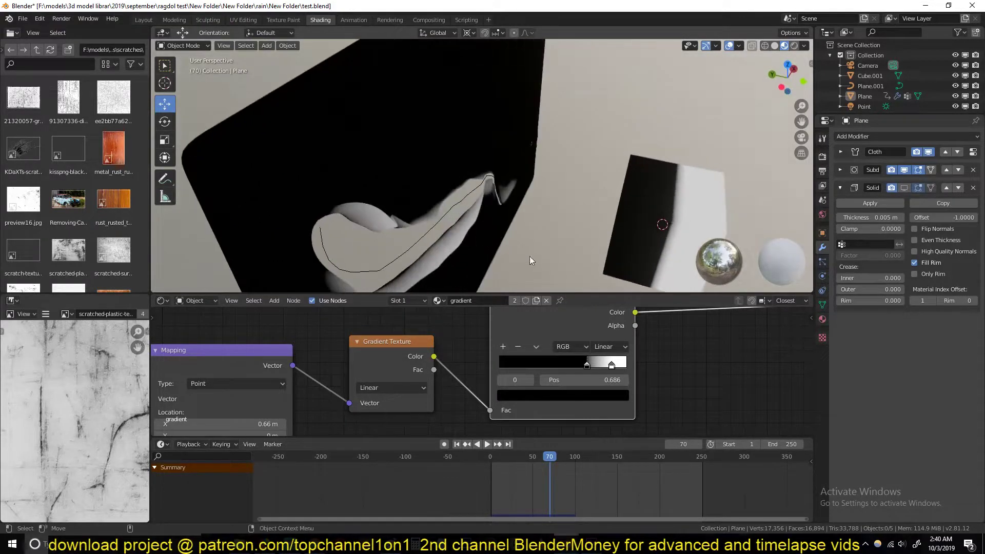
# - Compare with the finished rusted-tear material in the other Blender window and return to set the ColorRamp's black stop to 0.691
pyautogui.moveTo(567, 544)
pyautogui.click(611, 514)
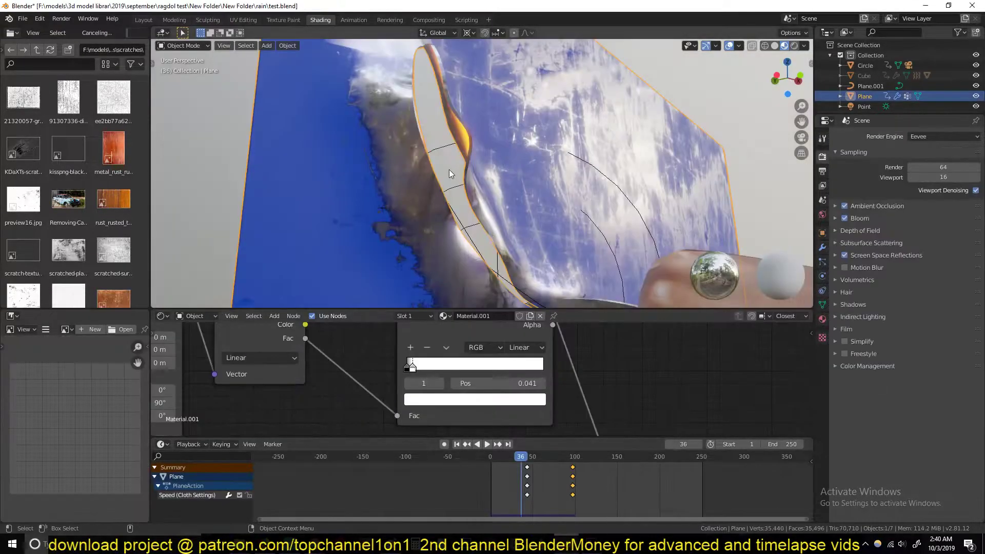
pyautogui.moveTo(386, 125); pyautogui.dragTo(399, 220, button='middle')
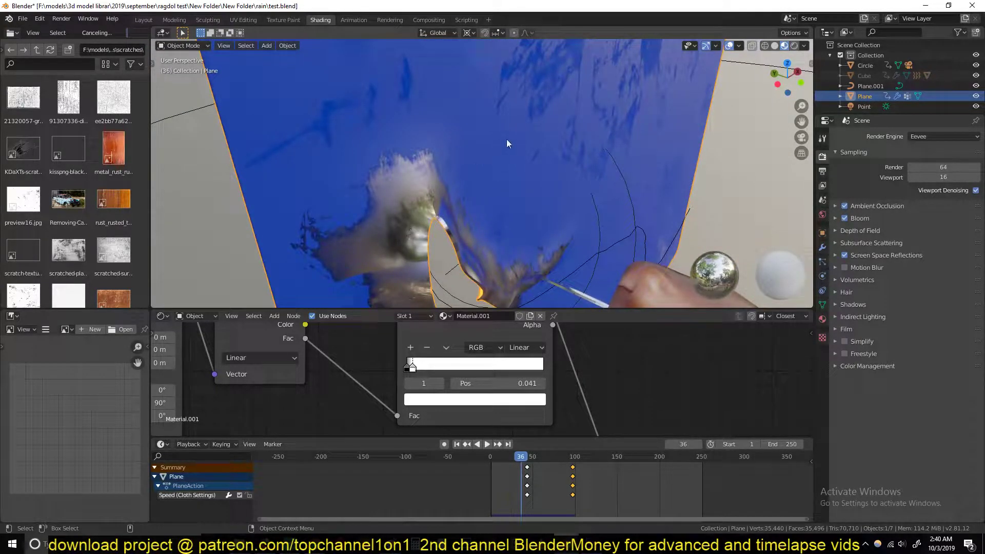
pyautogui.moveTo(593, 542)
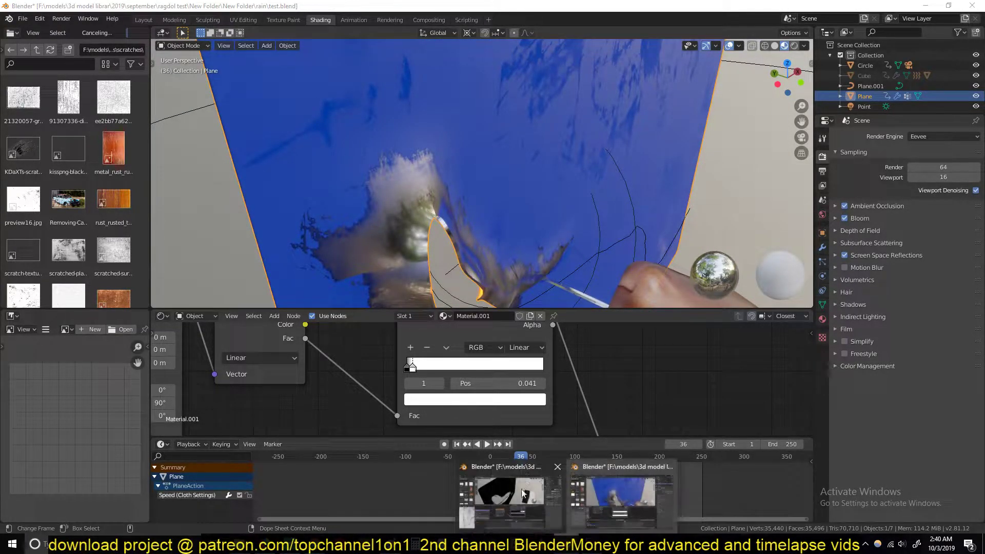
pyautogui.click(528, 506)
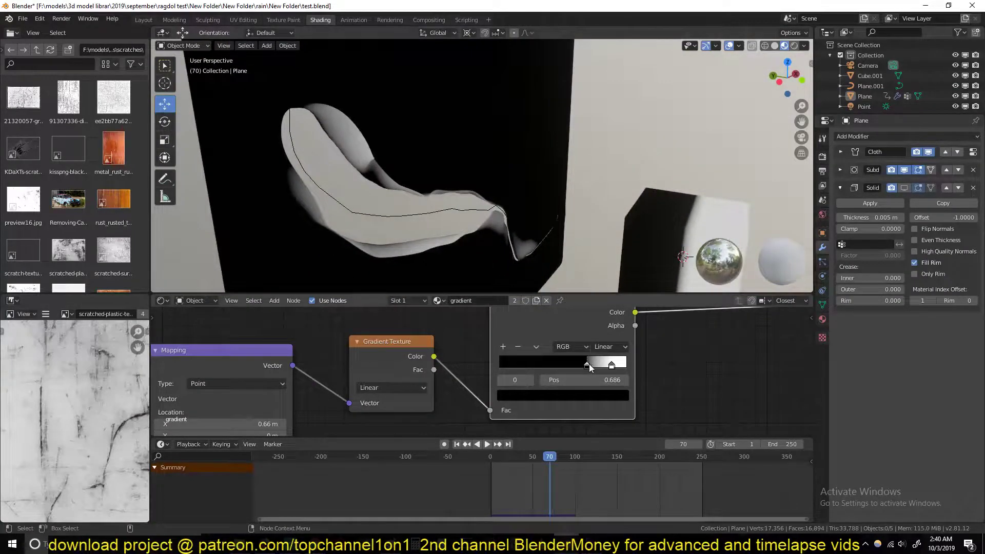
pyautogui.moveTo(589, 364); pyautogui.dragTo(588, 366)
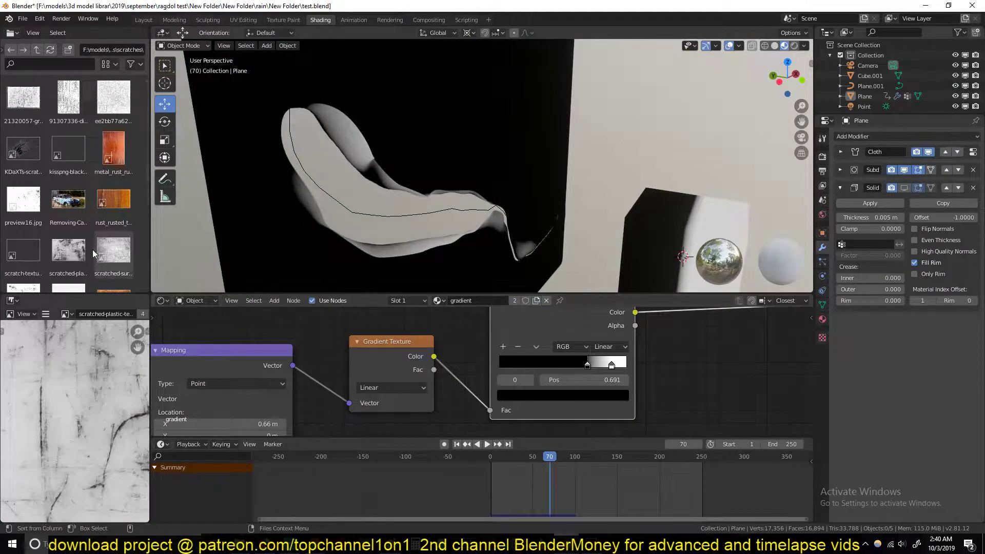
# - Add the scratched-plastic-texture-9.jpg image from the file browser to the gradient material as a texture node and preview it on the plane
pyautogui.scroll(-5, 92, 249)
pyautogui.scroll(5, 26, 216)
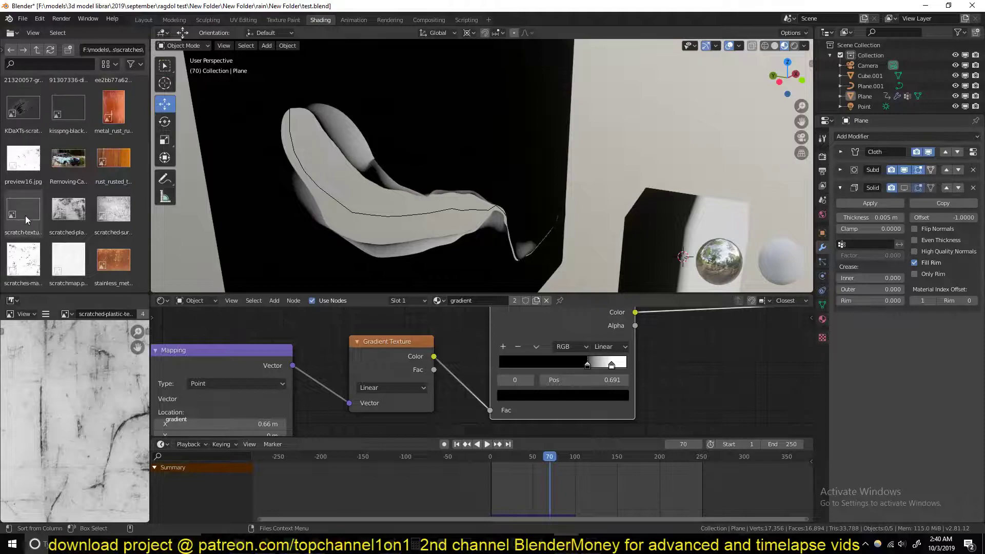
pyautogui.click(76, 242)
pyautogui.scroll(-4, 440, 361)
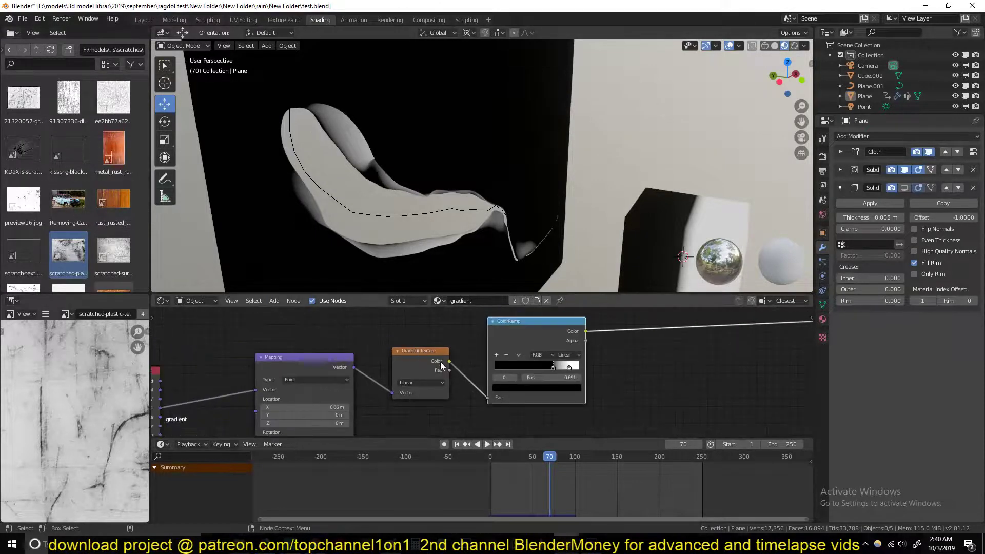
pyautogui.moveTo(84, 264); pyautogui.dragTo(300, 341)
pyautogui.click(345, 331)
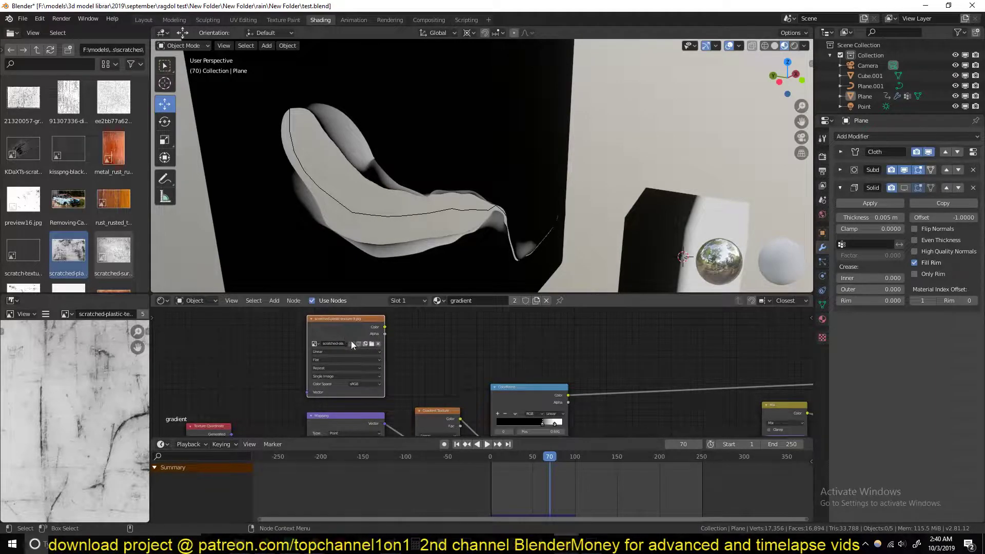
pyautogui.keyDown('ctrl'); pyautogui.keyDown('shift'); pyautogui.click(351, 328); pyautogui.keyUp('shift'); pyautogui.keyUp('ctrl')
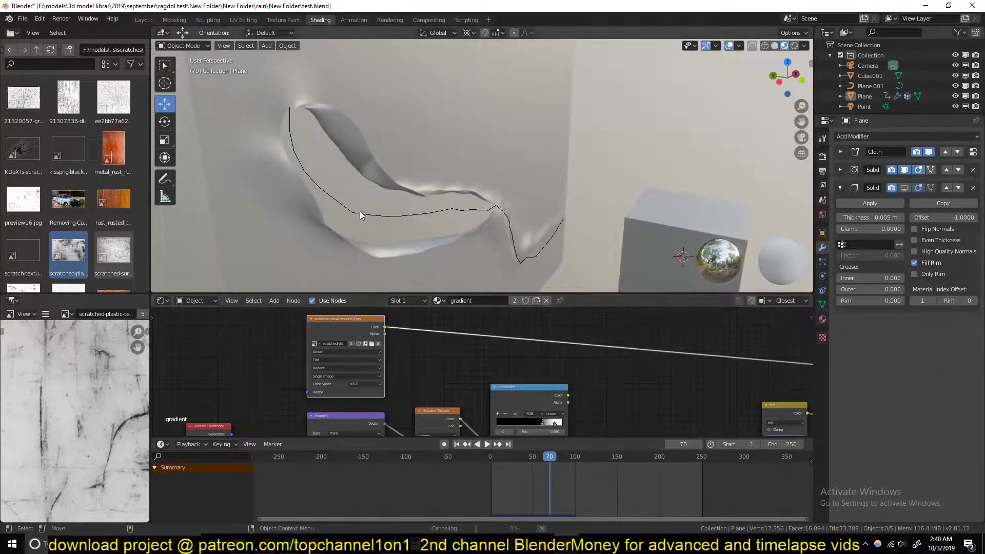
pyautogui.moveTo(340, 217); pyautogui.dragTo(386, 196, button='middle')
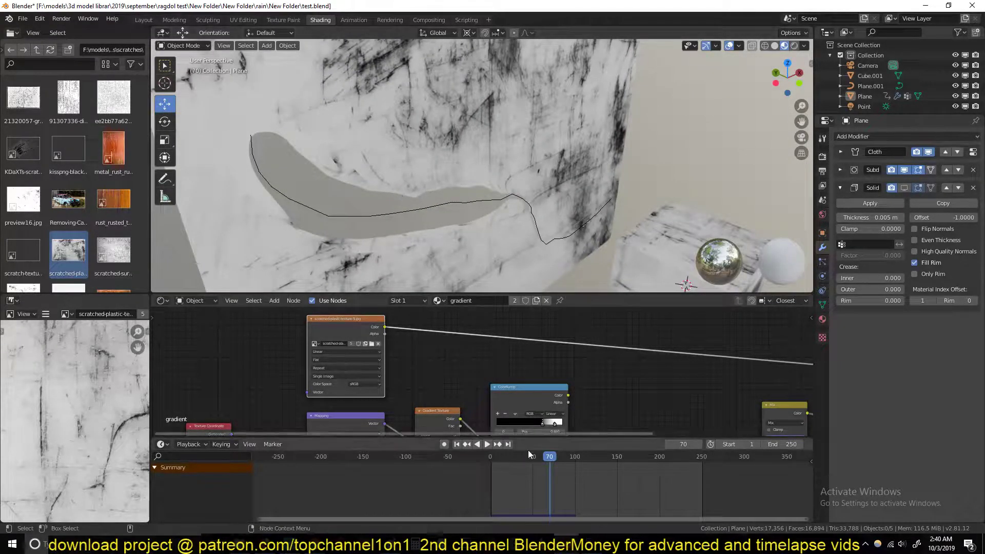
# - Place the scratched-plastic image node beneath the ColorRamp and preview the ColorRamp output on the plane
pyautogui.moveTo(522, 414); pyautogui.dragTo(420, 380, button='middle')
pyautogui.scroll(-4, 370, 357)
pyautogui.press('g')
pyautogui.moveTo(383, 382); pyautogui.dragTo(487, 469)
pyautogui.keyDown('ctrl'); pyautogui.keyDown('shift'); pyautogui.click(454, 364); pyautogui.keyUp('shift'); pyautogui.keyUp('ctrl')
pyautogui.moveTo(486, 372); pyautogui.dragTo(503, 368, button='middle')
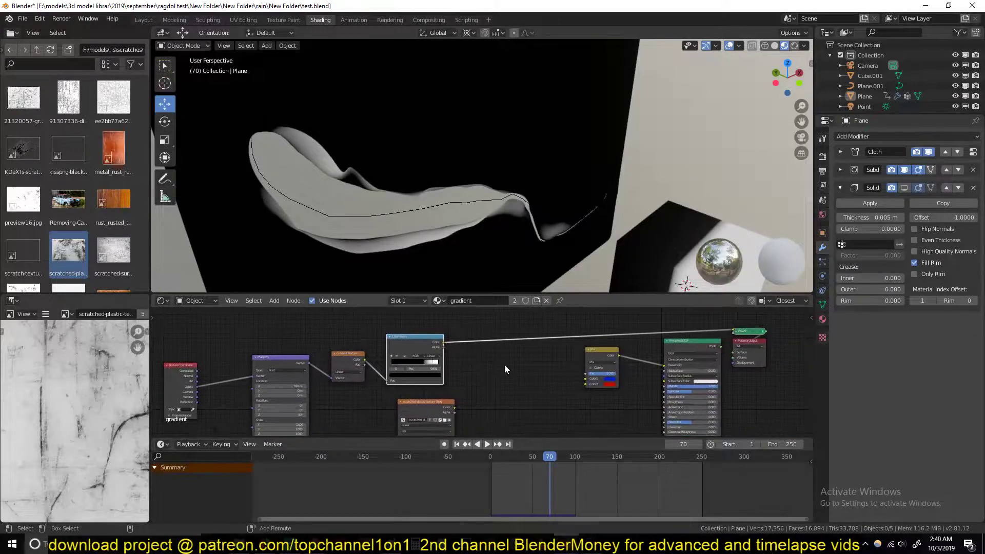
# - Add a Math node, connect the ColorRamp and scratched-plastic image colours to its two values, and preview its output
pyautogui.hotkey('shift', 'a')
pyautogui.moveTo(492, 364)
pyautogui.click(542, 284)
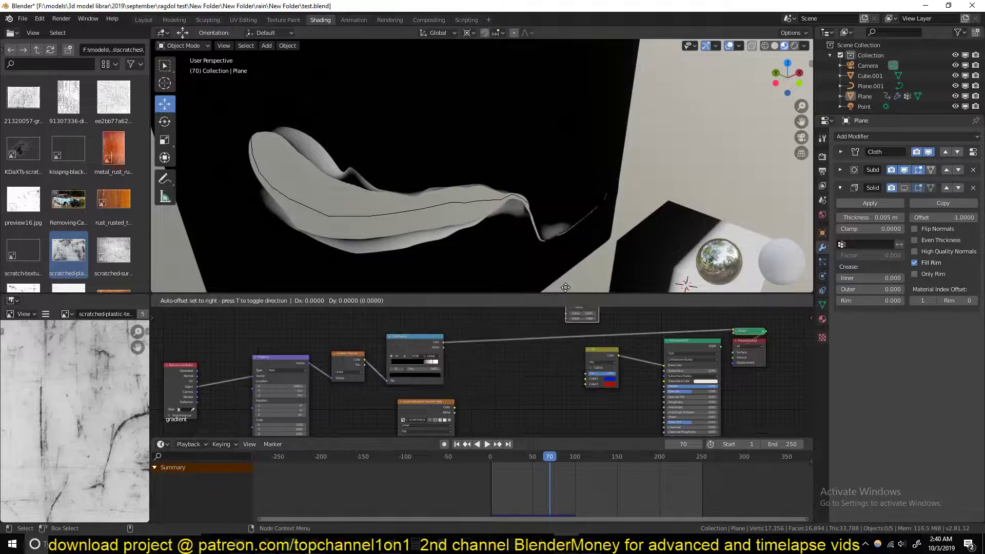
pyautogui.click(530, 380)
pyautogui.moveTo(447, 345); pyautogui.dragTo(445, 331, button='middle')
pyautogui.moveTo(445, 329); pyautogui.dragTo(513, 387)
pyautogui.moveTo(452, 393); pyautogui.dragTo(512, 391)
pyautogui.scroll(2, 568, 378)
pyautogui.moveTo(575, 364); pyautogui.dragTo(631, 353)
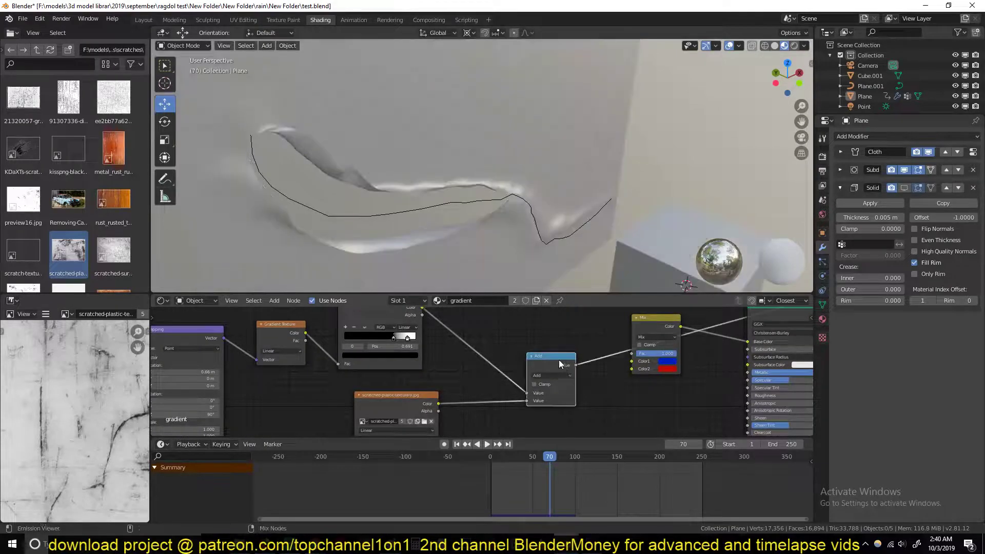
# - Try the Multiply operation on the Math node and inspect the blended mask along the tear
pyautogui.moveTo(457, 214); pyautogui.dragTo(493, 205, button='middle')
pyautogui.scroll(2, 559, 392)
pyautogui.click(577, 379)
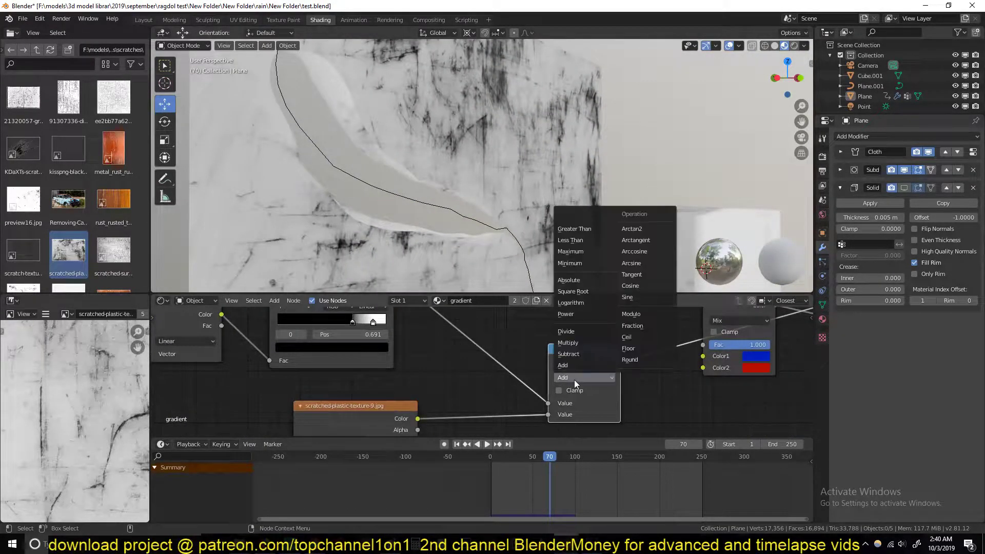
pyautogui.click(581, 346)
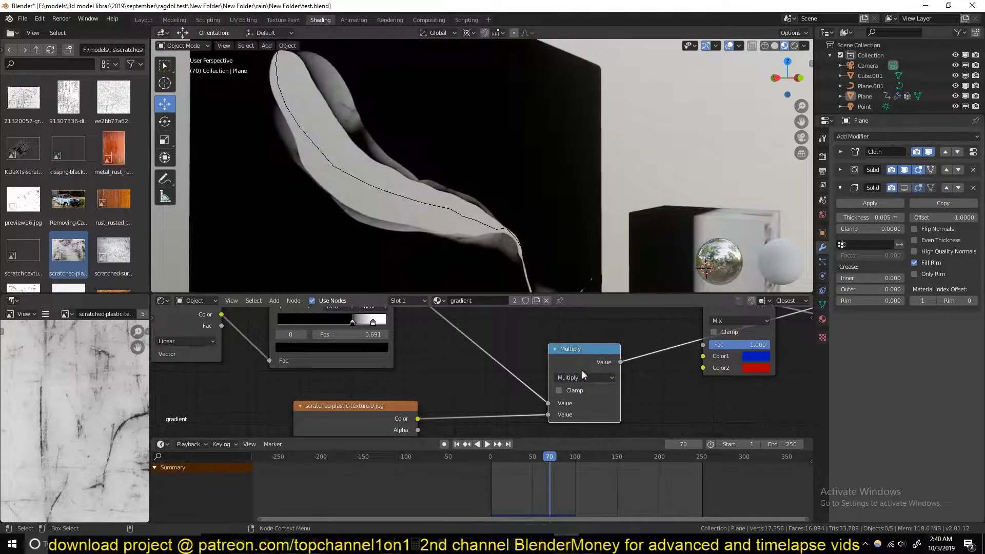
pyautogui.moveTo(417, 217); pyautogui.dragTo(543, 229, button='middle')
pyautogui.scroll(2, 411, 250)
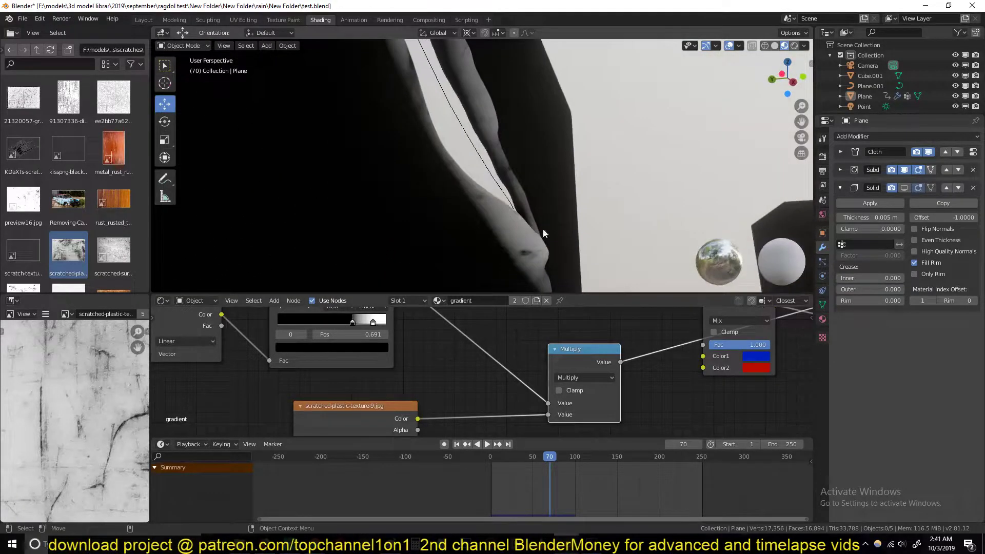
# - Set the Math node that combines the gradient and scratches to Subtract and inspect the tear edges
pyautogui.click(580, 378)
pyautogui.click(575, 354)
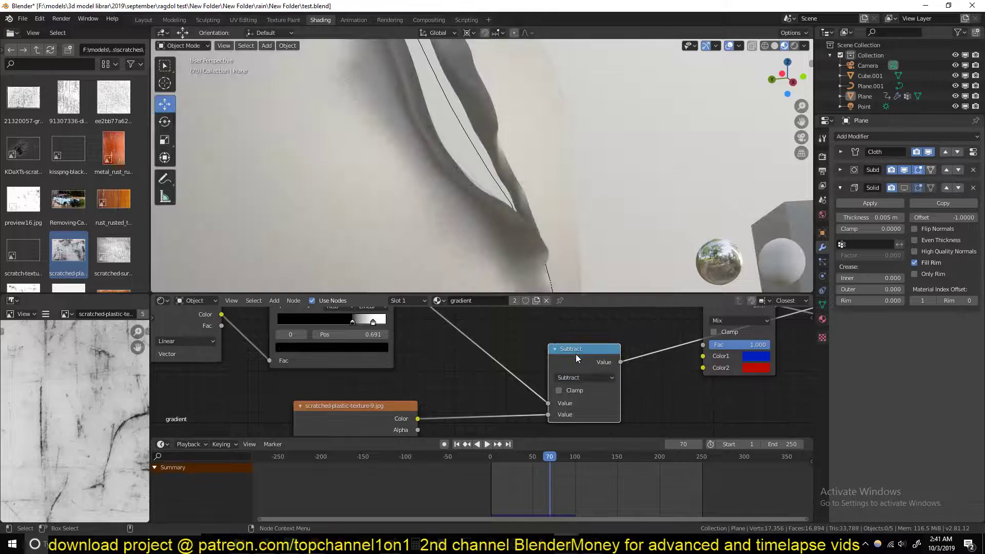
pyautogui.moveTo(374, 285); pyautogui.dragTo(468, 275, button='middle')
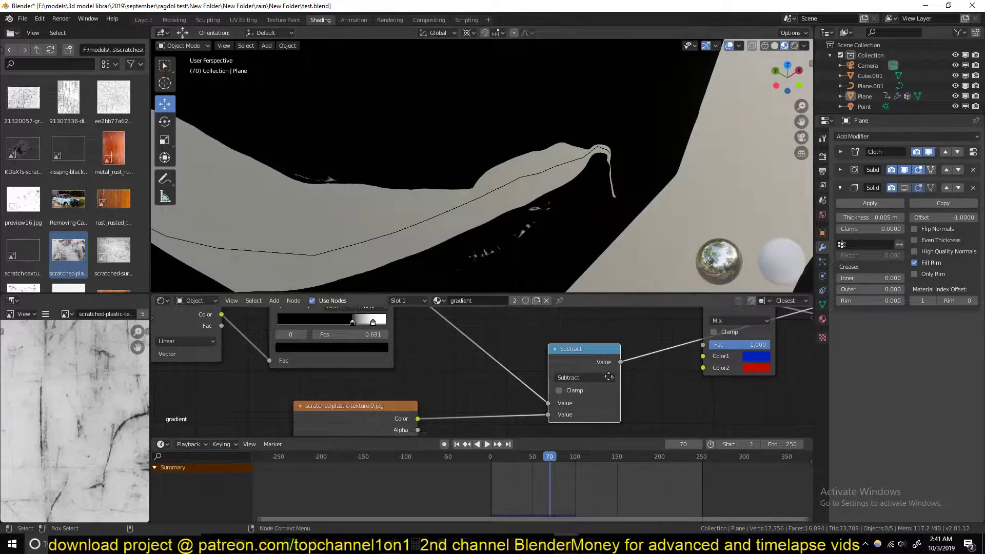
# - Spread the nodes apart and insert a second Math node on the link between the ColorRamp and the Subtract node
pyautogui.moveTo(431, 400); pyautogui.dragTo(452, 380, button='middle')
pyautogui.moveTo(410, 397); pyautogui.dragTo(337, 413)
pyautogui.moveTo(595, 330); pyautogui.dragTo(600, 329)
pyautogui.moveTo(461, 339); pyautogui.dragTo(475, 394, button='middle')
pyautogui.moveTo(387, 324); pyautogui.dragTo(364, 328)
pyautogui.moveTo(516, 353); pyautogui.dragTo(507, 320, button='middle')
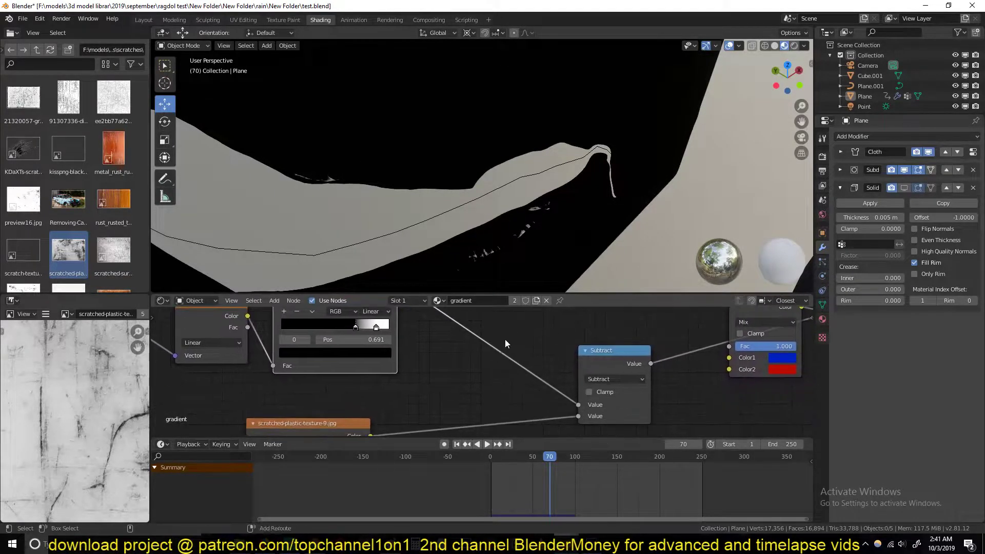
pyautogui.hotkey('shift', 'a')
pyautogui.moveTo(503, 339)
pyautogui.click(543, 418)
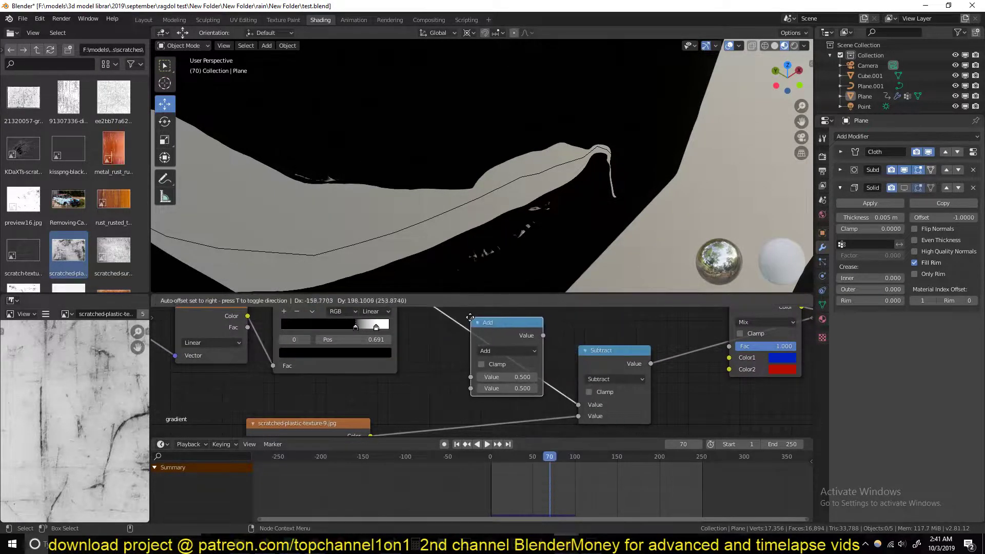
pyautogui.click(465, 322)
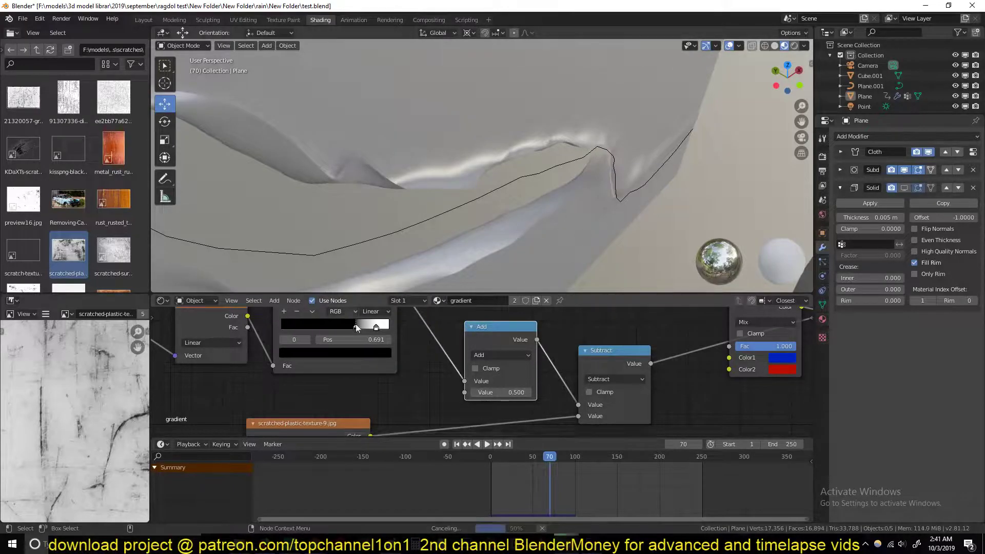
# - Try the Power operation on the second Math node with a value of 0.700
pyautogui.click(509, 355)
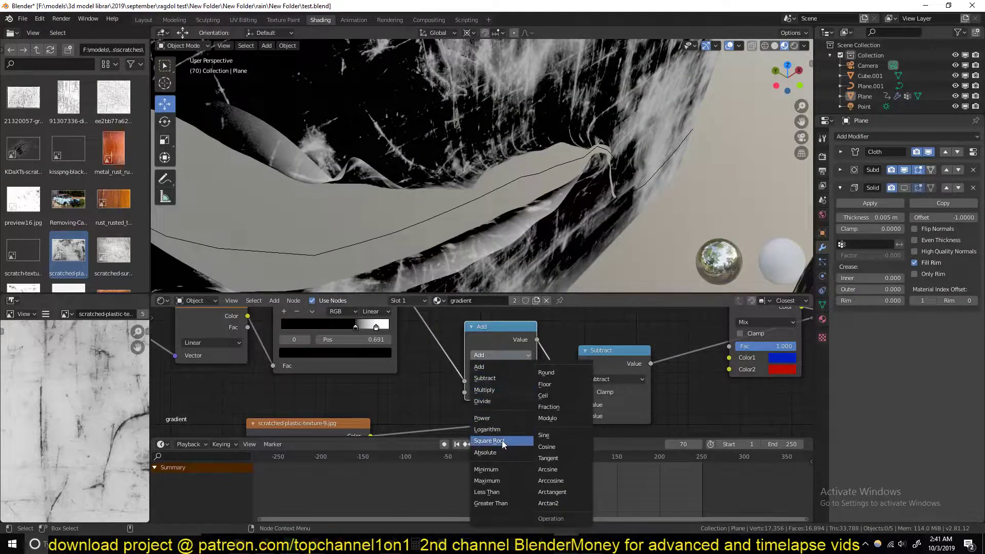
pyautogui.click(498, 418)
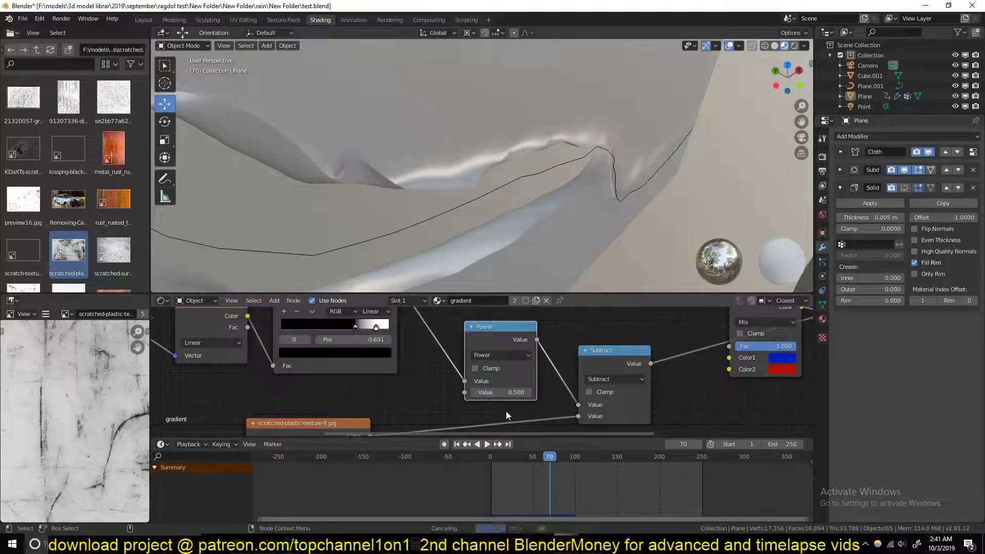
pyautogui.moveTo(500, 392)
pyautogui.mouseDown()
pyautogui.moveTo(510, 393)
pyautogui.moveTo(480, 393)
pyautogui.mouseUp()
pyautogui.moveTo(488, 200)
pyautogui.mouseDown(button='middle')
pyautogui.moveTo(512, 172)
pyautogui.moveTo(501, 147)
pyautogui.moveTo(461, 125)
pyautogui.moveTo(477, 170)
pyautogui.mouseUp(button='middle')
pyautogui.moveTo(500, 392)
pyautogui.mouseDown()
pyautogui.moveTo(521, 393)
pyautogui.moveTo(511, 392)
pyautogui.mouseUp()
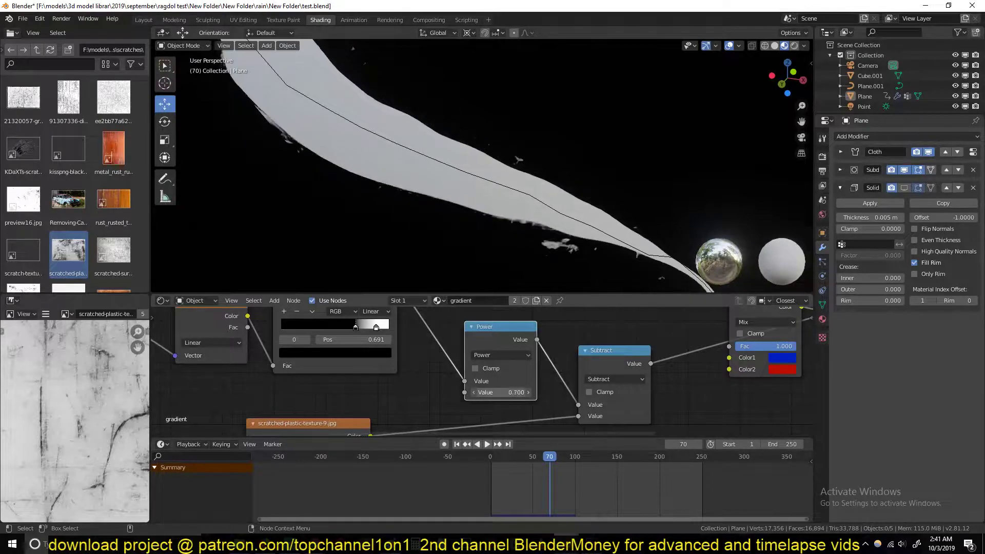
# - Move the ColorRamp's black stop to 0.664 and set the Power node's value to 0.270
pyautogui.moveTo(356, 325); pyautogui.dragTo(356, 327)
pyautogui.scroll(-4, 430, 213)
pyautogui.scroll(4, 430, 213)
pyautogui.moveTo(430, 214); pyautogui.dragTo(495, 293, button='middle')
pyautogui.moveTo(501, 392); pyautogui.dragTo(483, 392)
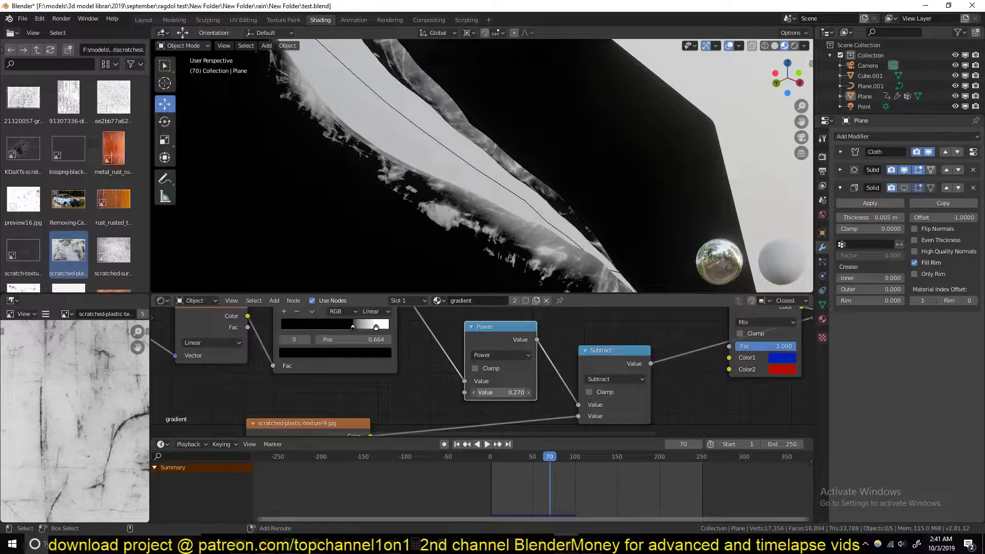
# - Change the Power node to Multiply with a value of 3.070 and check the scratched mask around the tear
pyautogui.click(518, 355)
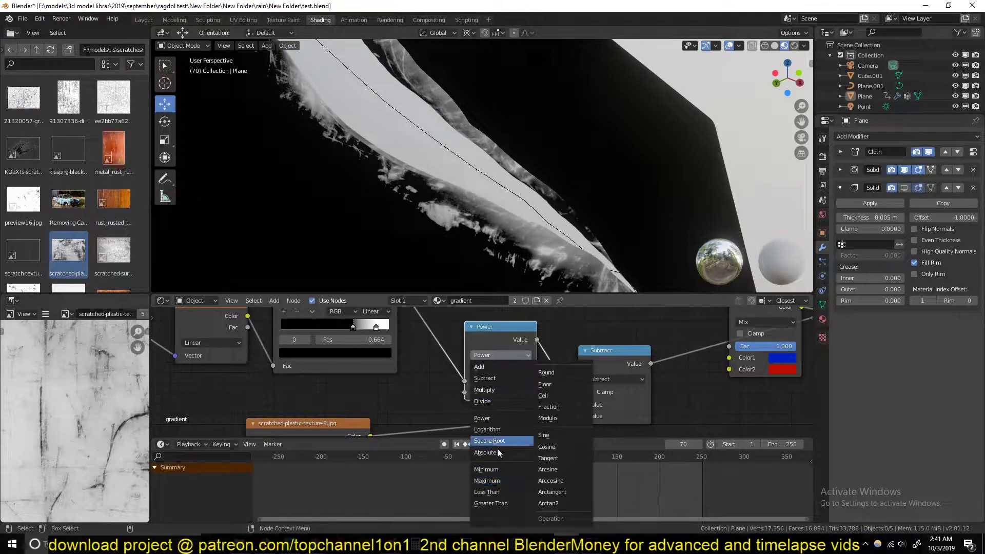
pyautogui.click(495, 389)
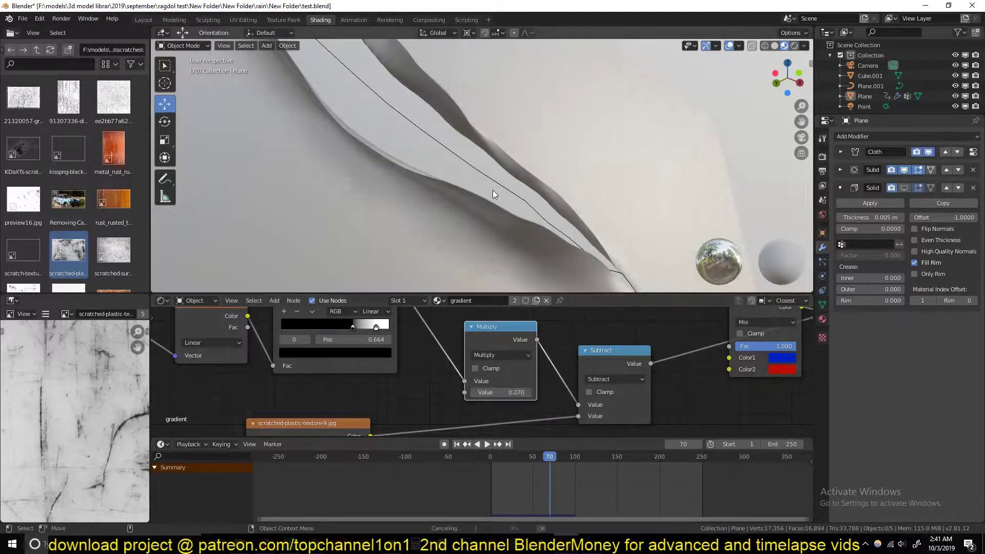
pyautogui.moveTo(493, 202); pyautogui.dragTo(485, 232, button='middle')
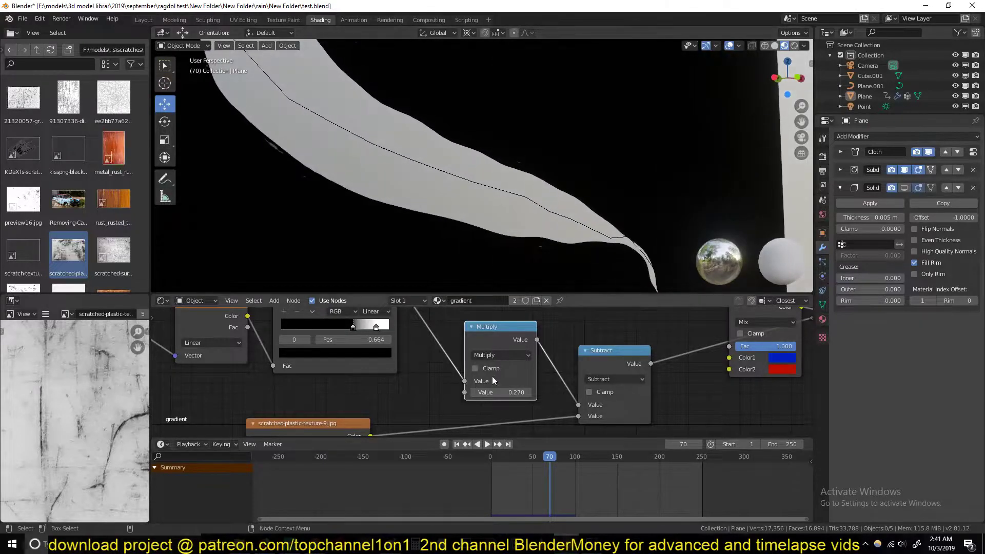
pyautogui.moveTo(504, 398); pyautogui.dragTo(651, 393)
pyautogui.moveTo(485, 238); pyautogui.dragTo(555, 245, button='middle')
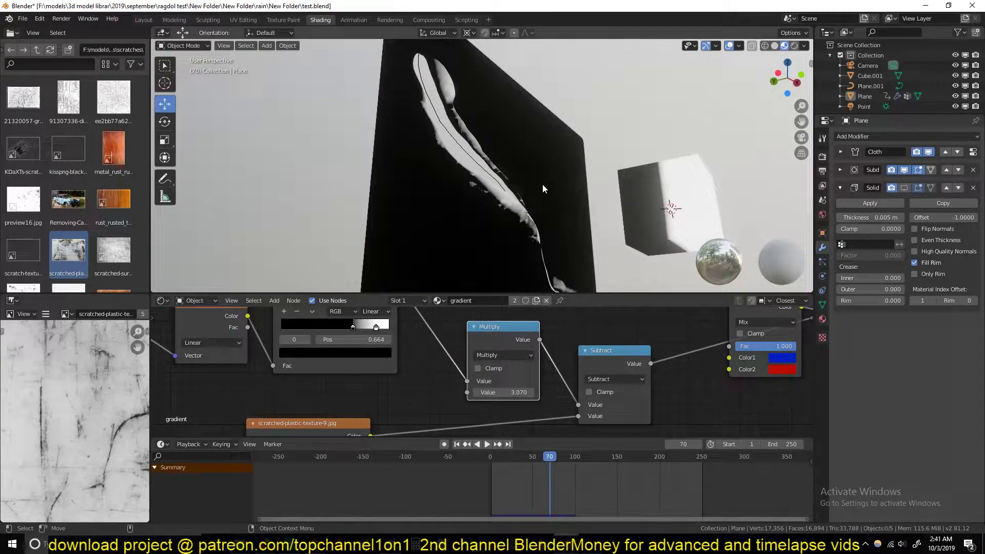
pyautogui.moveTo(542, 184); pyautogui.dragTo(487, 247, button='middle')
pyautogui.scroll(-6, 616, 381)
pyautogui.moveTo(595, 370); pyautogui.dragTo(497, 376, button='middle')
pyautogui.scroll(4, 497, 376)
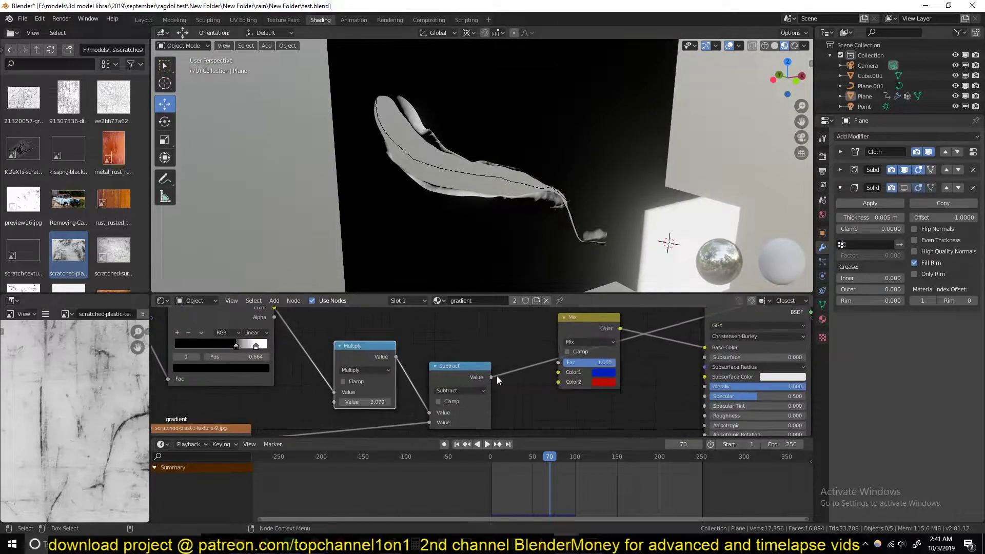
# - Link the Subtract node's output to the Mix node's Fac and inspect the blue and red colors around the tear
pyautogui.moveTo(496, 376); pyautogui.dragTo(516, 365)
pyautogui.moveTo(603, 331); pyautogui.dragTo(524, 365, button='middle')
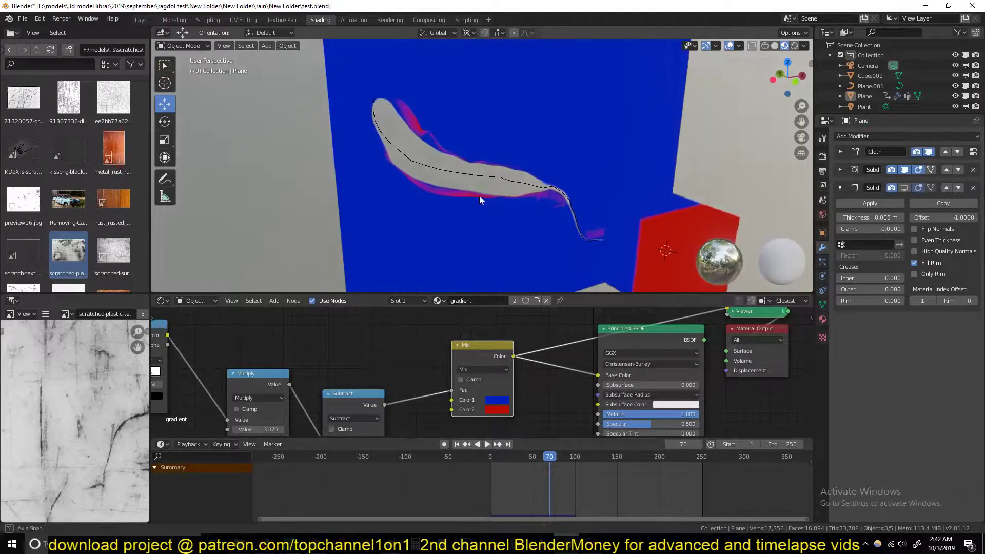
pyautogui.moveTo(479, 195); pyautogui.dragTo(428, 184, button='middle')
pyautogui.scroll(4, 534, 169)
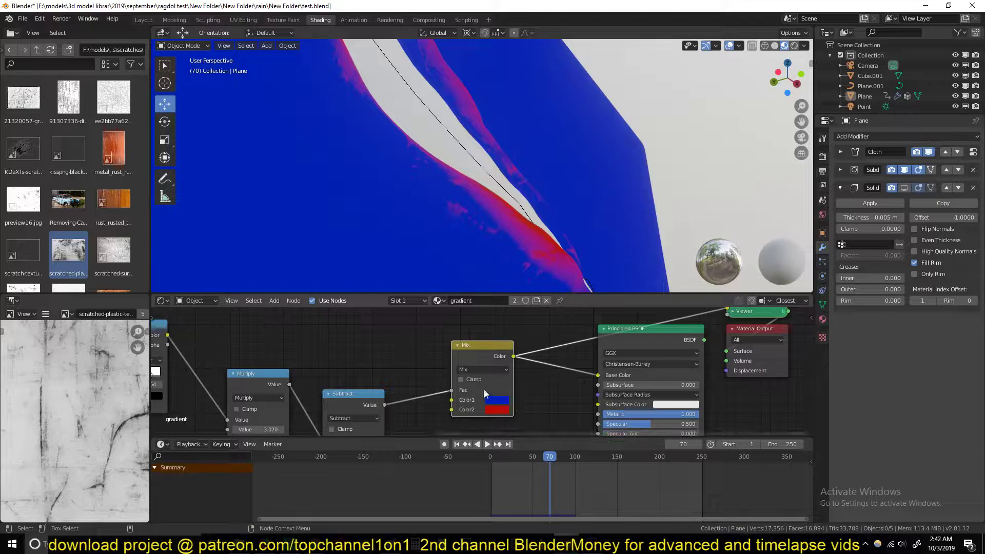
# - Move the Mix node lower, output the Principled BSDF to the material surface and inspect the shaded cloth
pyautogui.moveTo(487, 346); pyautogui.dragTo(484, 400)
pyautogui.moveTo(638, 349); pyautogui.dragTo(553, 386, button='middle')
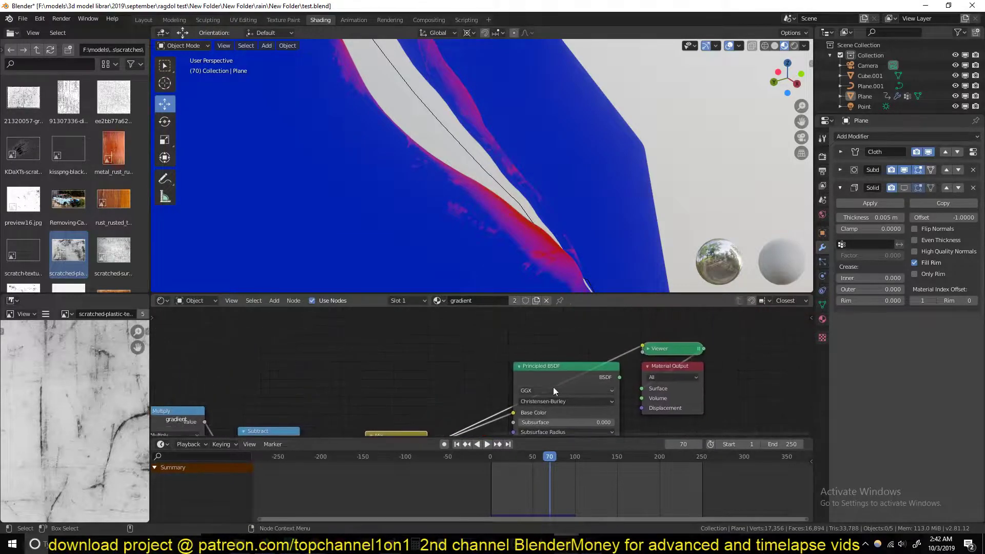
pyautogui.keyDown('ctrl'); pyautogui.keyDown('shift'); pyautogui.click(569, 373); pyautogui.keyUp('shift'); pyautogui.keyUp('ctrl')
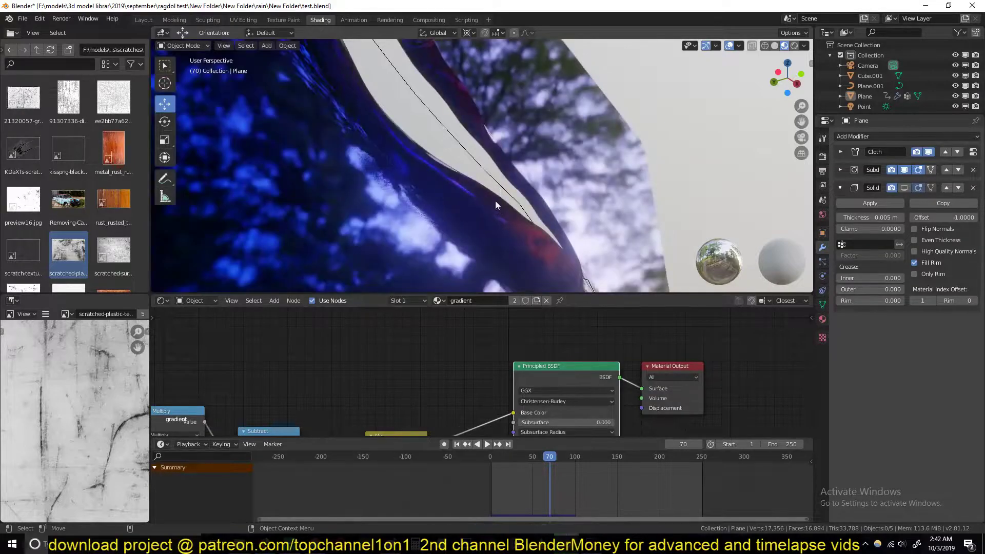
pyautogui.moveTo(494, 201); pyautogui.dragTo(479, 247, button='middle')
pyautogui.moveTo(509, 335); pyautogui.dragTo(518, 275, button='middle')
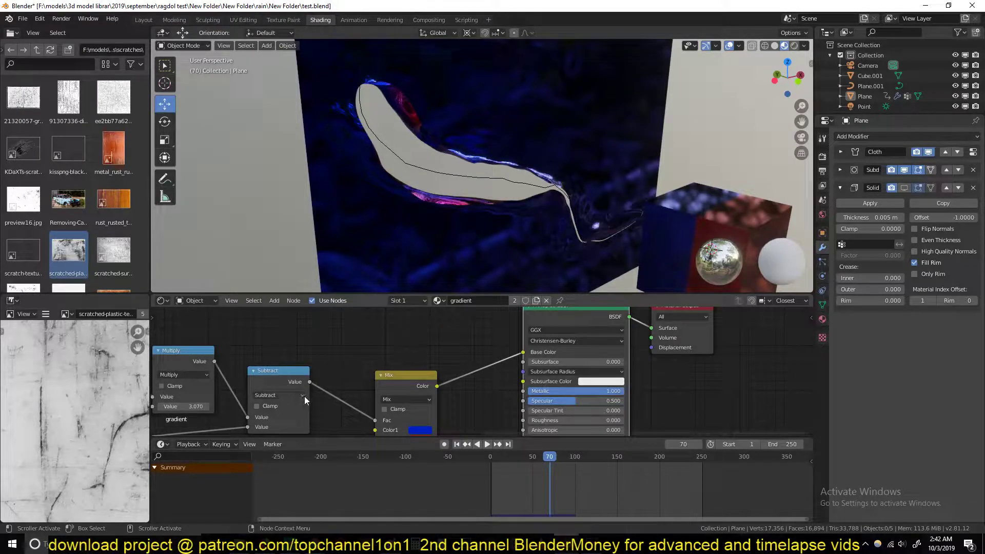
# - Link the Subtract output to the Principled BSDF's Metallic input and move the Mix node below that link
pyautogui.moveTo(309, 382); pyautogui.dragTo(525, 393)
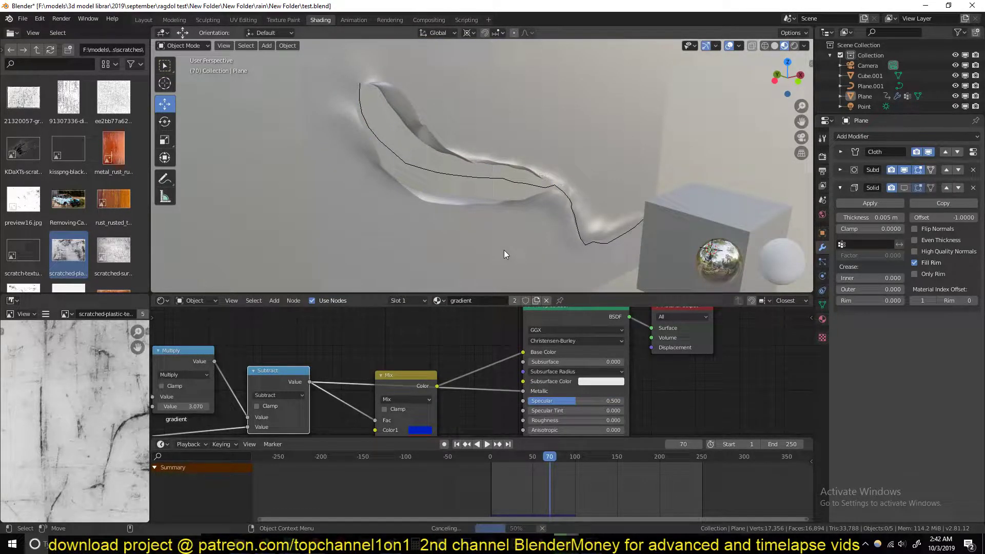
pyautogui.moveTo(505, 259); pyautogui.dragTo(507, 205, button='middle')
pyautogui.moveTo(408, 373); pyautogui.dragTo(416, 420)
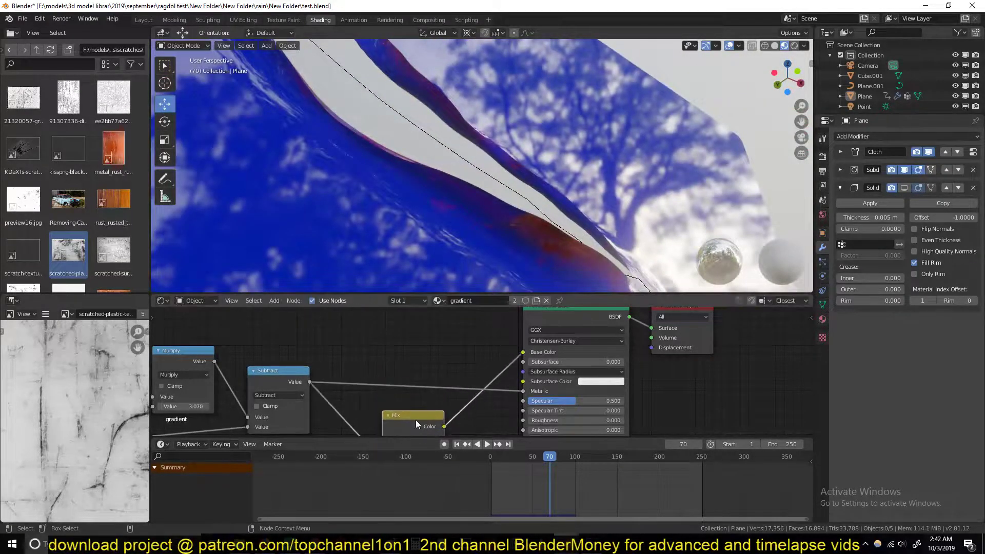
# - Preview the Subtract node's output and examine the scratched mask closely along the tear's edges
pyautogui.keyDown('ctrl'); pyautogui.keyDown('shift'); pyautogui.click(279, 381); pyautogui.keyUp('shift'); pyautogui.keyUp('ctrl')
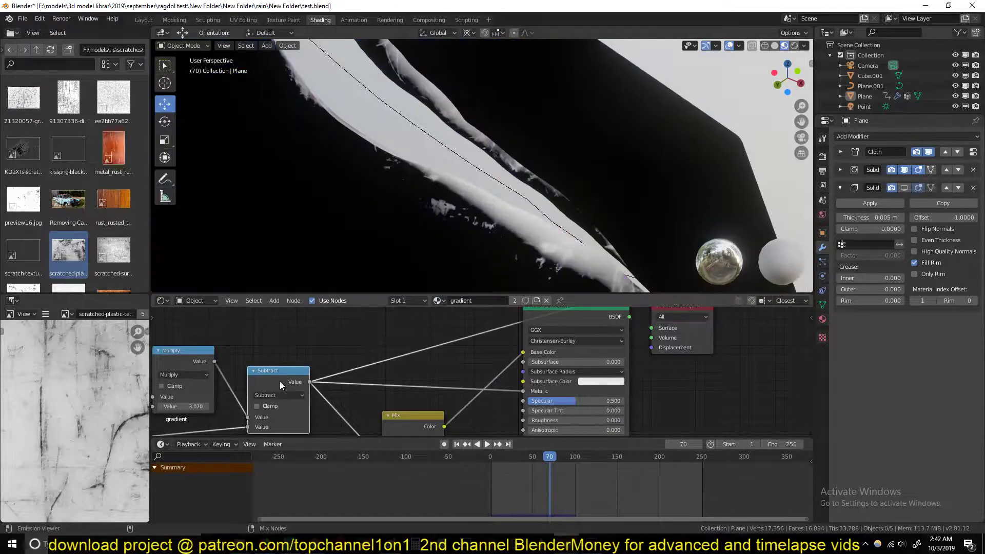
pyautogui.moveTo(500, 219); pyautogui.dragTo(486, 195, button='middle')
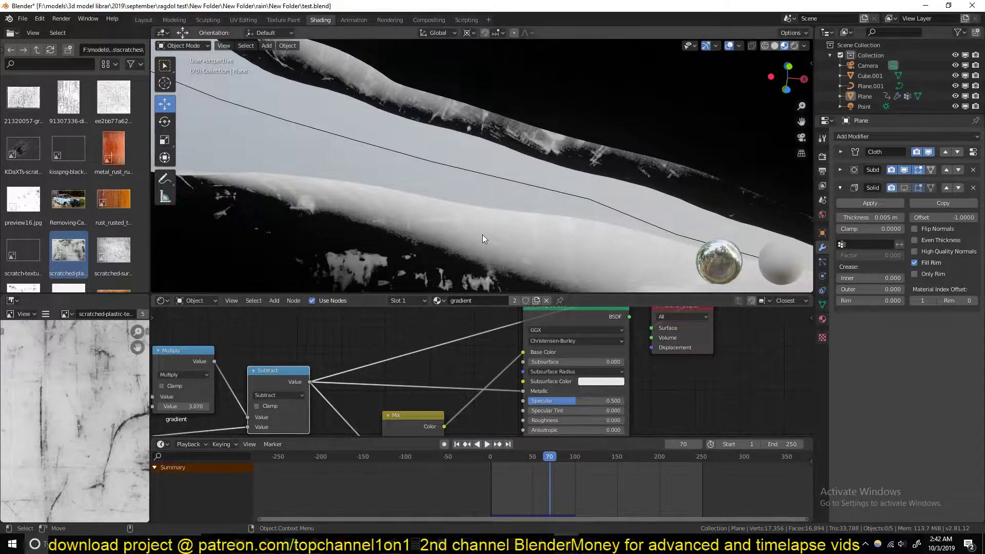
pyautogui.scroll(4, 479, 235)
pyautogui.keyDown('shift'); pyautogui.moveTo(507, 175); pyautogui.dragTo(506, 169, button='middle'); pyautogui.keyUp('shift')
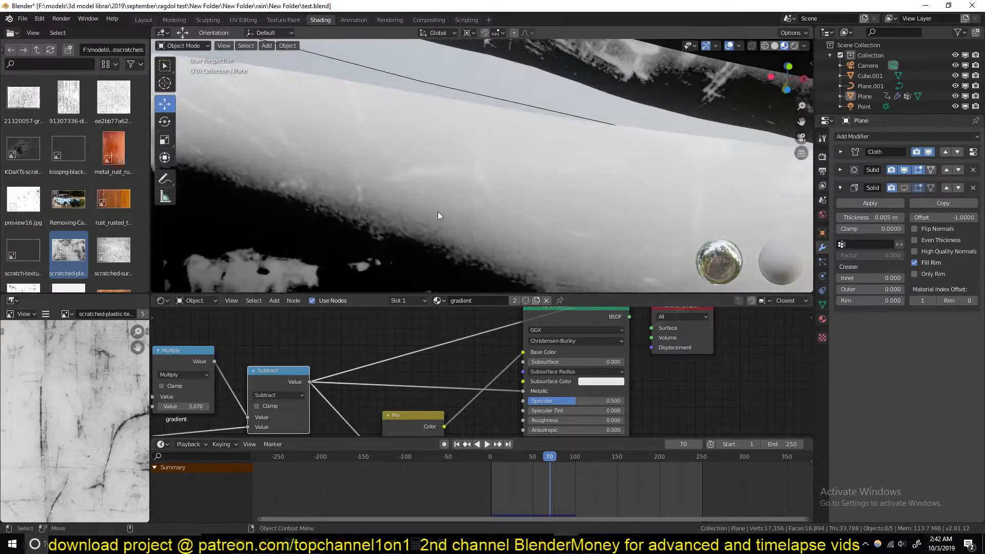
pyautogui.scroll(-4, 464, 218)
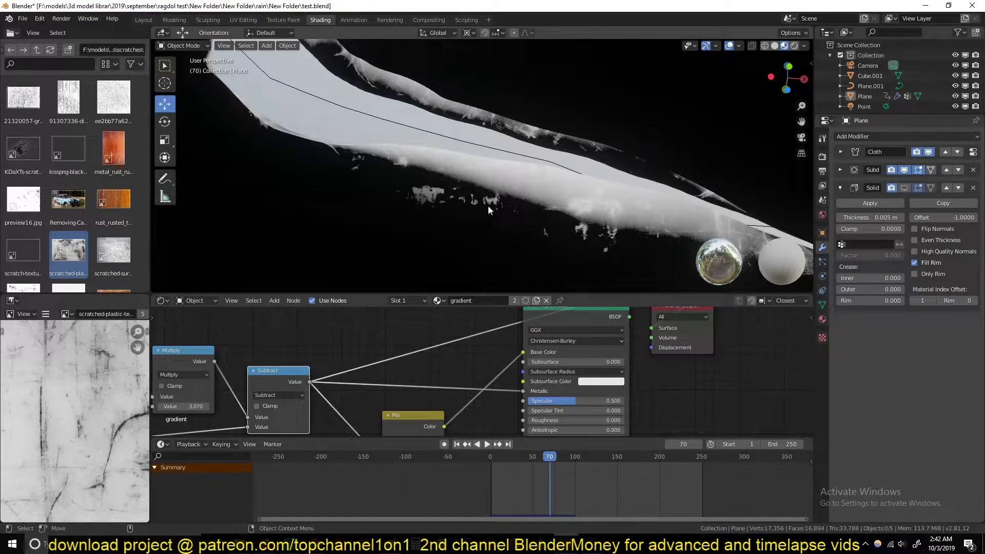
pyautogui.scroll(-1, 464, 351)
# - Insert a Math node on the link between Subtract and Metallic, and set its operation to Floor
pyautogui.hotkey('shift', 'a')
pyautogui.moveTo(430, 380)
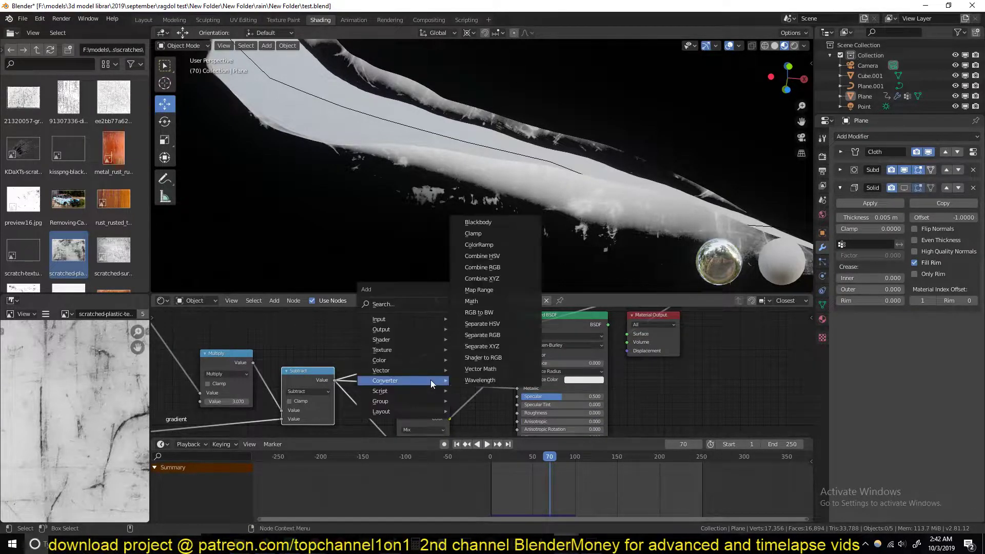
pyautogui.click(494, 325)
pyautogui.click(414, 361)
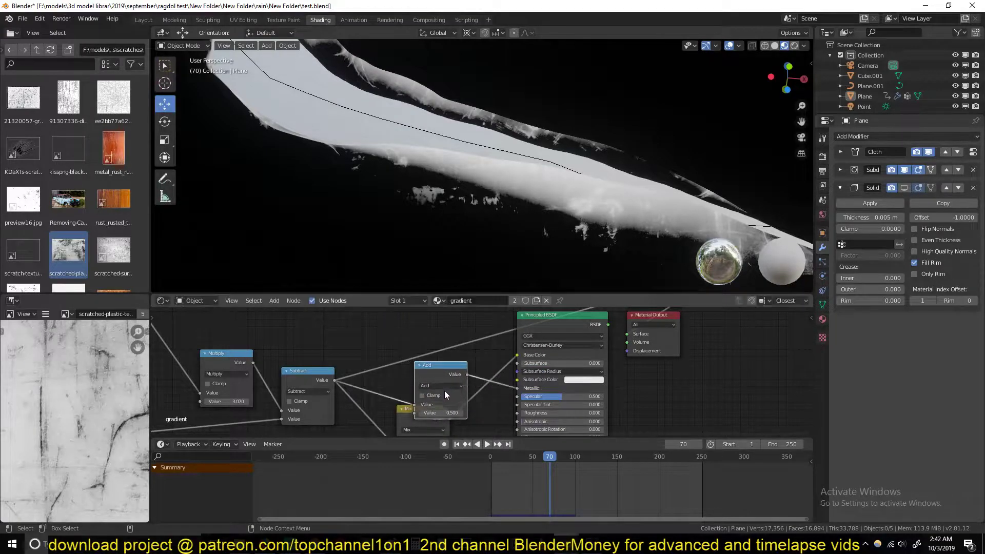
pyautogui.click(441, 386)
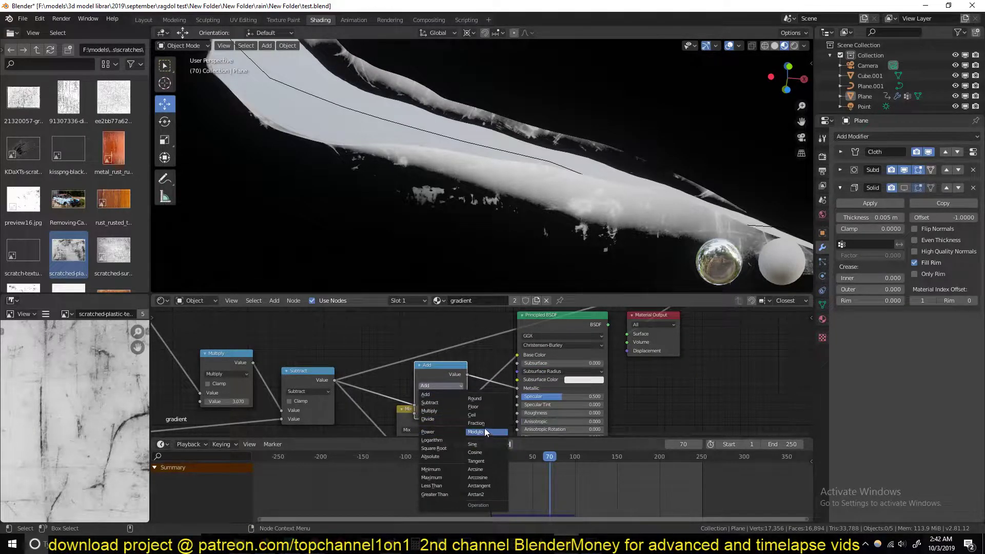
pyautogui.click(481, 406)
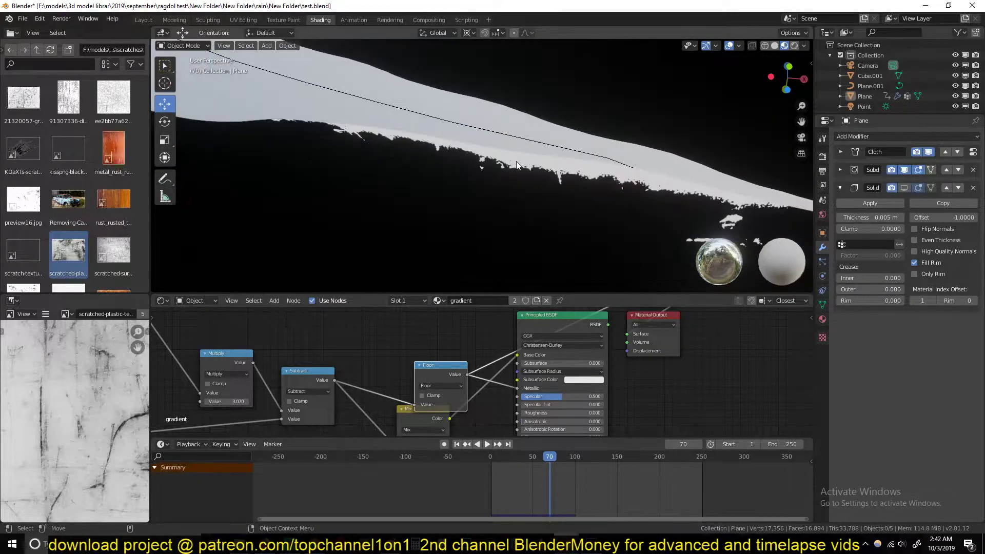
# - Change the new Math node's operation to Ceil and inspect the hard-edged mask
pyautogui.click(443, 386)
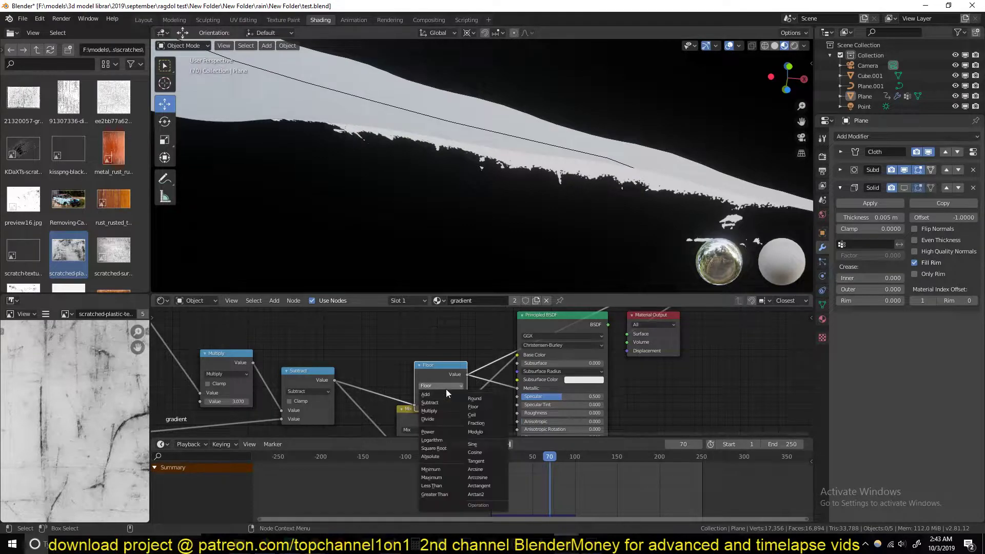
pyautogui.click(477, 415)
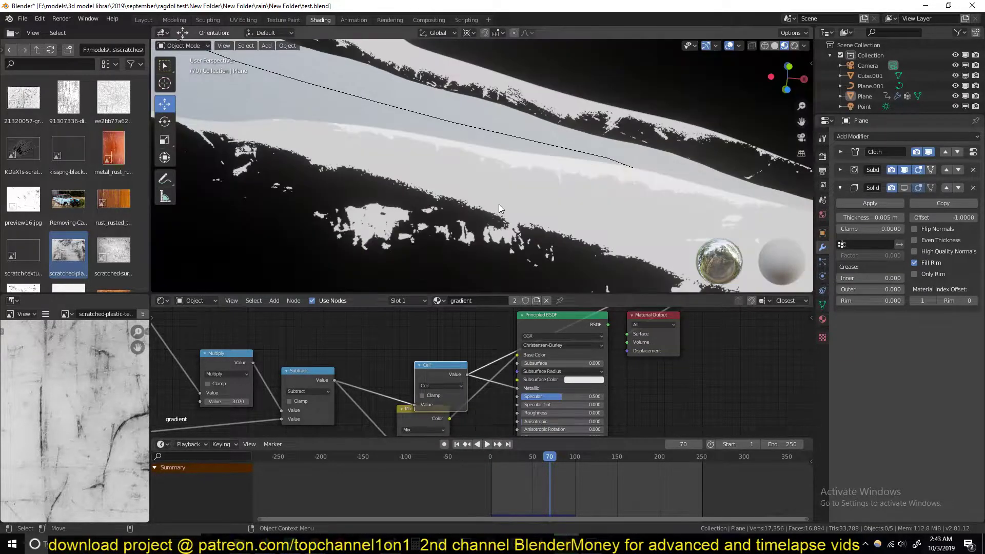
pyautogui.moveTo(499, 204); pyautogui.dragTo(511, 256, button='middle')
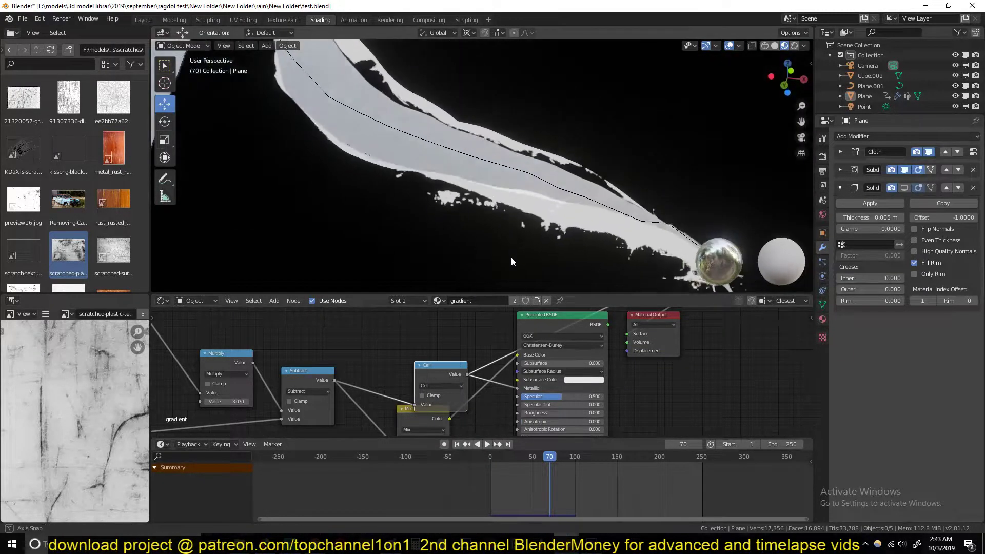
# - Switch the Math node to Floor for comparison and return it to Ceil
pyautogui.click(455, 385)
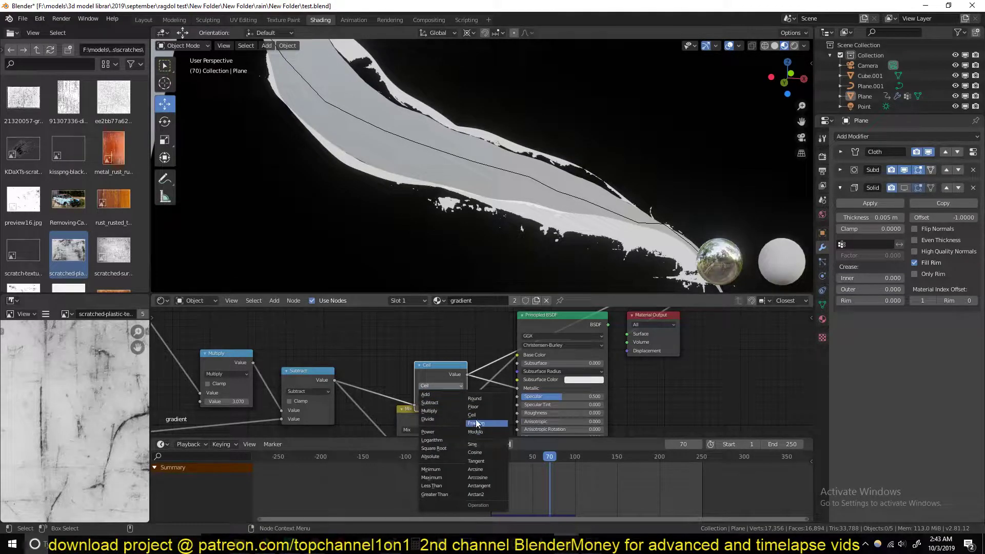
pyautogui.click(474, 406)
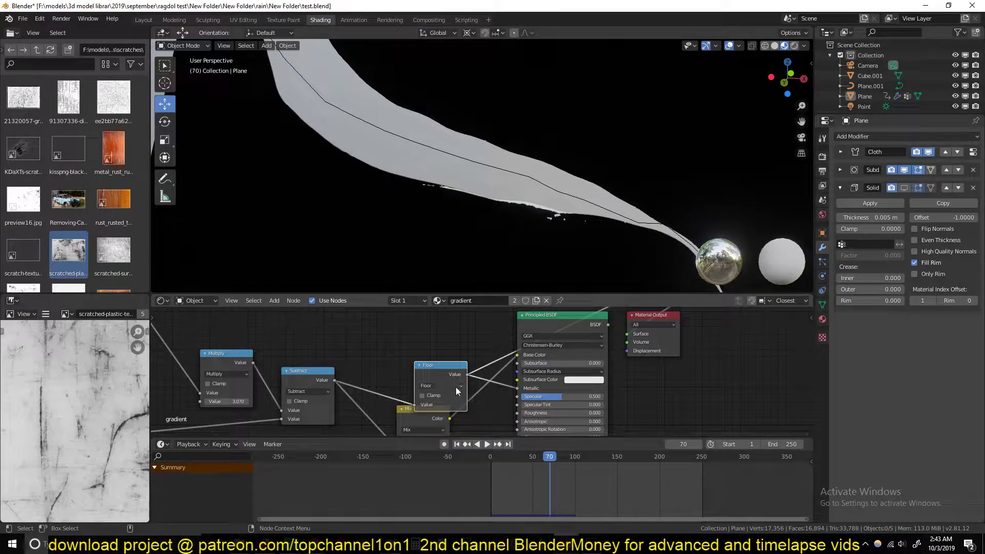
pyautogui.click(458, 388)
pyautogui.click(477, 414)
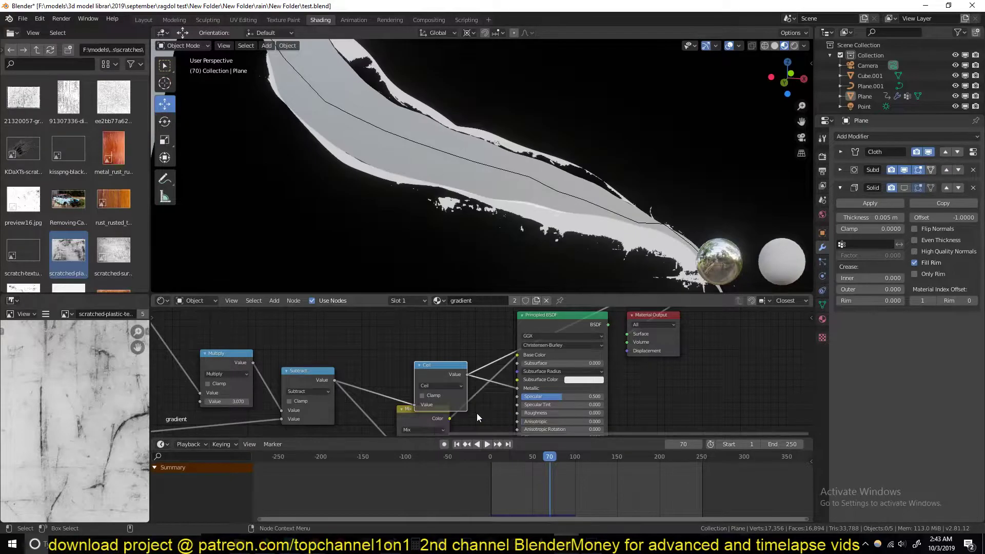
# - Output the Principled BSDF to the surface again and move the Ceil node above the Mix node
pyautogui.keyDown('ctrl'); pyautogui.keyDown('shift'); pyautogui.click(565, 324); pyautogui.keyUp('shift'); pyautogui.keyUp('ctrl')
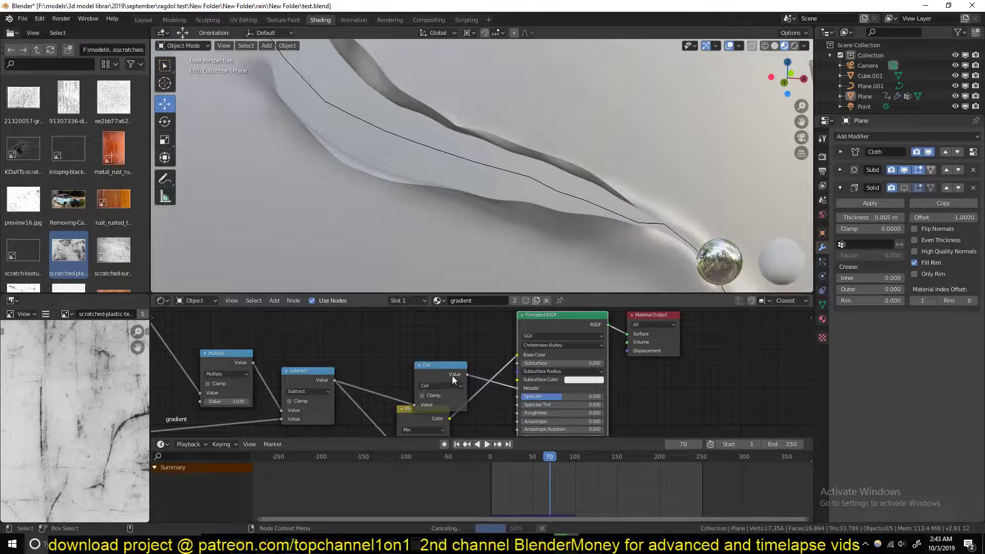
pyautogui.moveTo(451, 373); pyautogui.dragTo(407, 343)
pyautogui.moveTo(462, 193); pyautogui.dragTo(462, 213, button='middle')
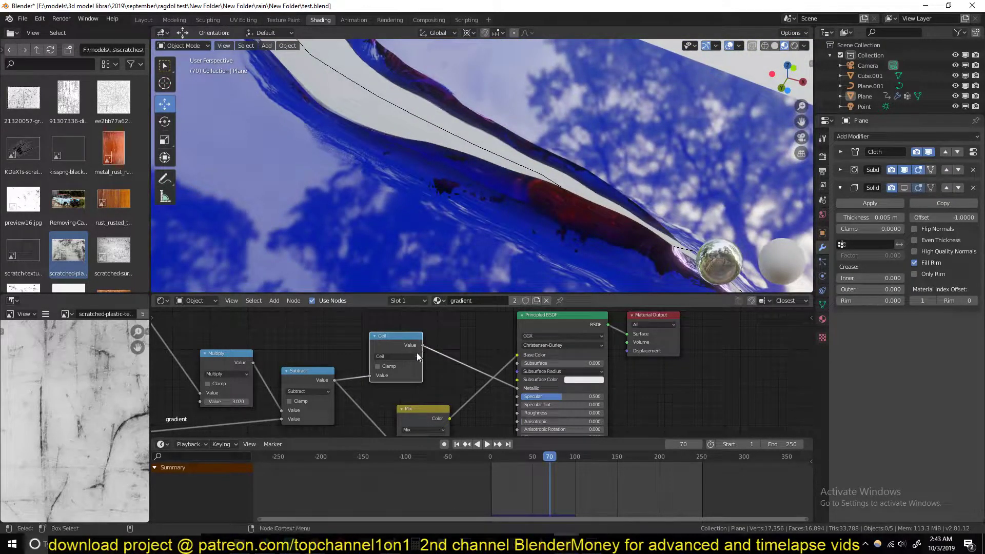
# - Preview the Ceil node's output and examine the hard-edged mask around the tear
pyautogui.keyDown('ctrl'); pyautogui.keyDown('shift'); pyautogui.click(402, 347); pyautogui.keyUp('shift'); pyautogui.keyUp('ctrl')
pyautogui.moveTo(559, 216); pyautogui.dragTo(568, 235, button='middle')
pyautogui.scroll(4, 562, 271)
# - Disconnect the Ceil node from the Metallic input and swap positions so the Mix node sits above it
pyautogui.moveTo(494, 373); pyautogui.dragTo(502, 333, button='middle')
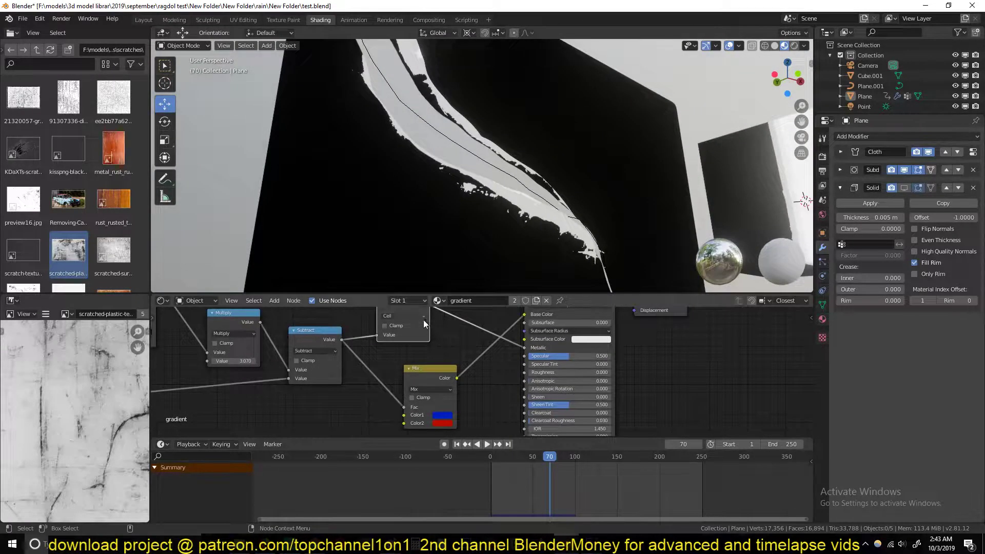
pyautogui.moveTo(424, 319); pyautogui.dragTo(407, 377)
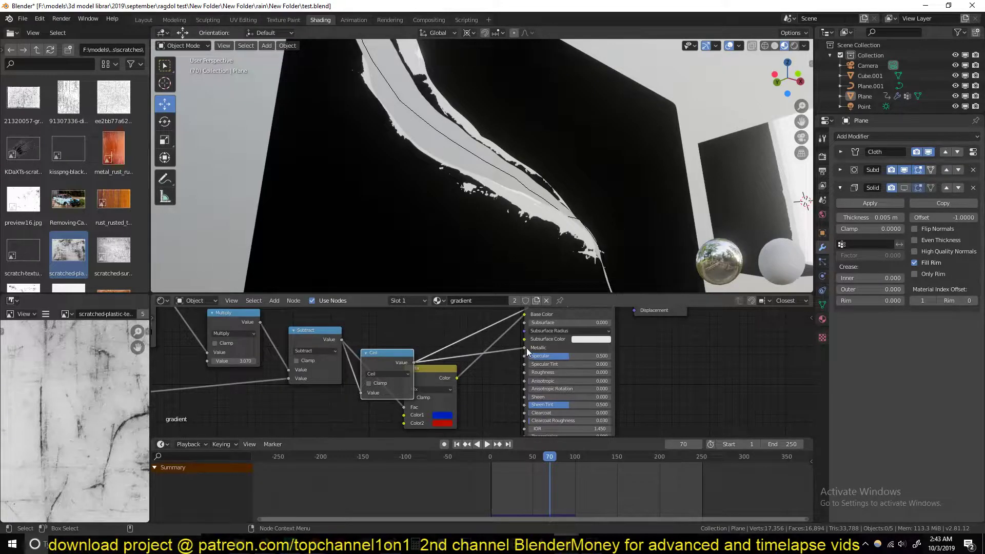
pyautogui.moveTo(525, 348); pyautogui.dragTo(471, 328)
pyautogui.moveTo(432, 370)
pyautogui.mouseDown()
pyautogui.moveTo(444, 312)
pyautogui.moveTo(436, 266)
pyautogui.mouseUp()
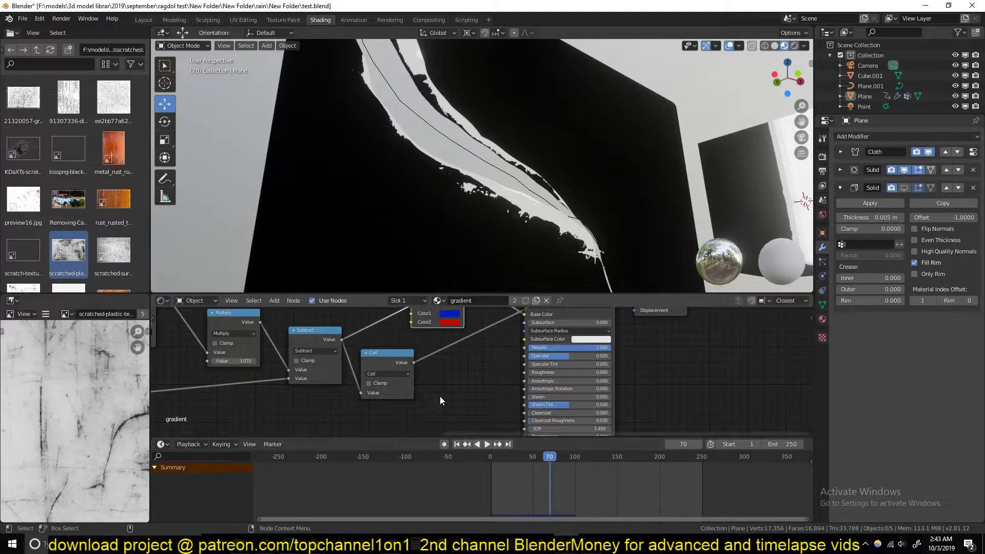
# - Output the Principled BSDF to the surface, link the Ceil output to its Roughness input and inspect the result
pyautogui.moveTo(444, 359)
pyautogui.mouseDown(button='middle')
pyautogui.moveTo(438, 409)
pyautogui.moveTo(456, 365)
pyautogui.mouseUp(button='middle')
pyautogui.keyDown('ctrl'); pyautogui.keyDown('shift'); pyautogui.click(556, 337); pyautogui.keyUp('shift'); pyautogui.keyUp('ctrl')
pyautogui.moveTo(429, 373); pyautogui.dragTo(547, 386)
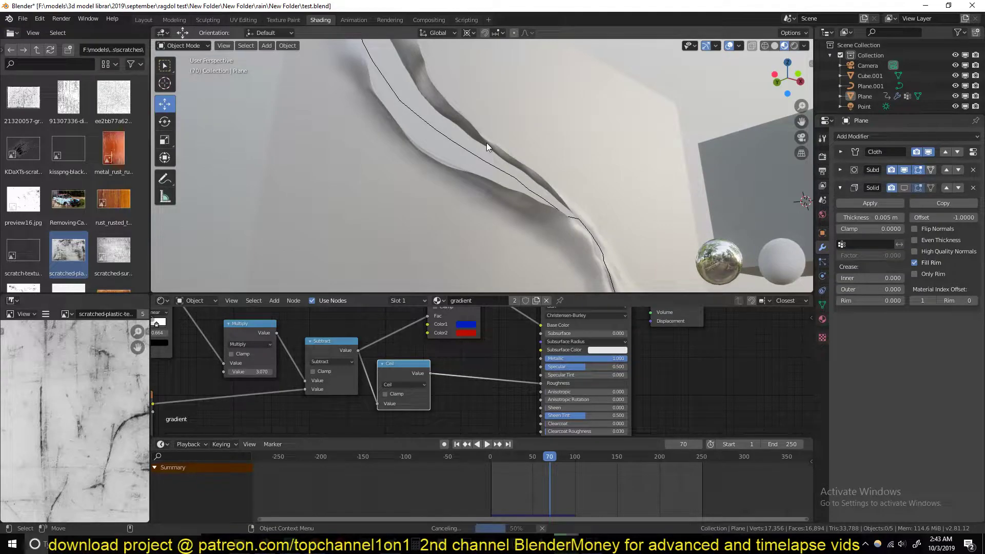
pyautogui.moveTo(486, 143); pyautogui.dragTo(466, 180, button='middle')
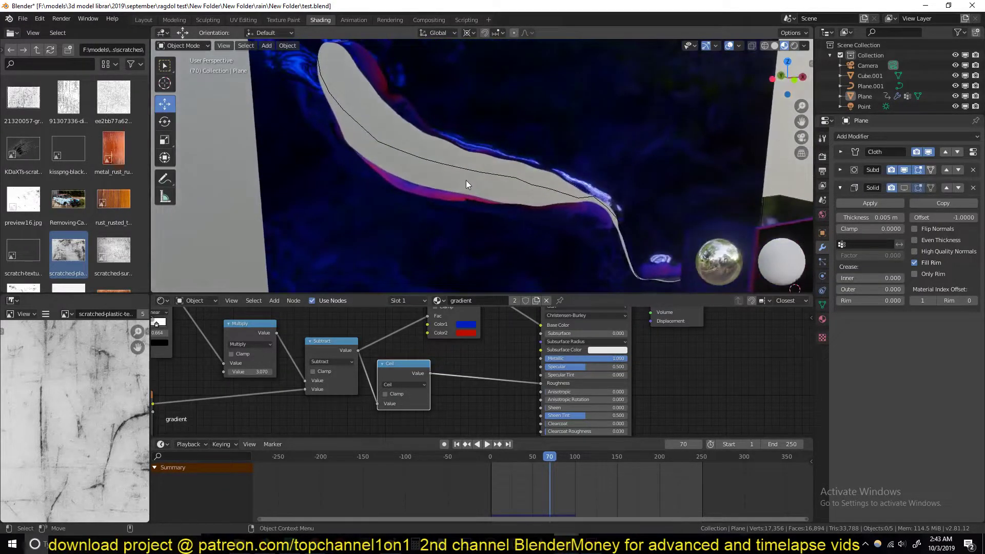
pyautogui.scroll(1, 466, 180)
# - Move the Mix node closer to the Subtract node, above the Ceil node, and select the Ceil node
pyautogui.moveTo(472, 362); pyautogui.dragTo(499, 415, button='middle')
pyautogui.moveTo(473, 343); pyautogui.dragTo(432, 356)
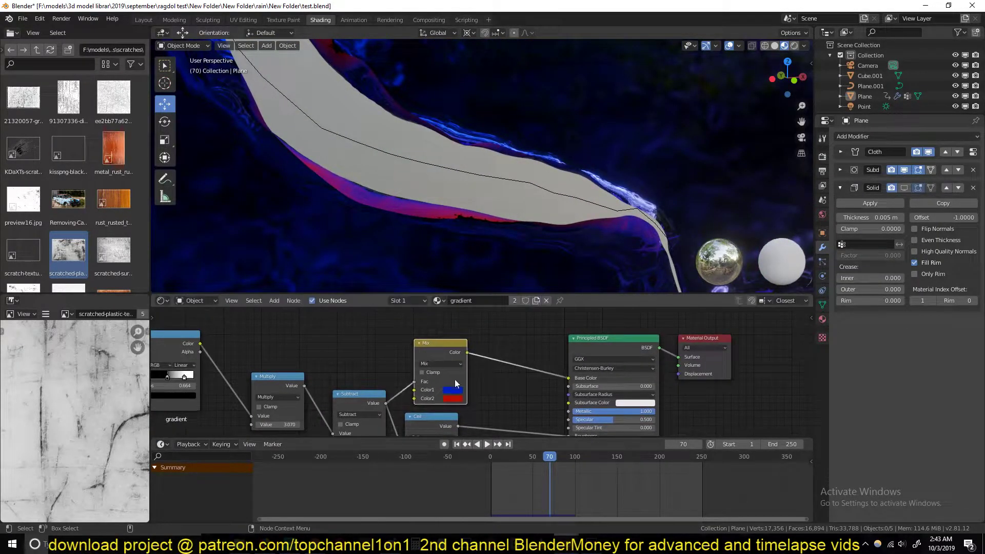
pyautogui.click(443, 417)
pyautogui.moveTo(468, 405); pyautogui.dragTo(502, 376, button='middle')
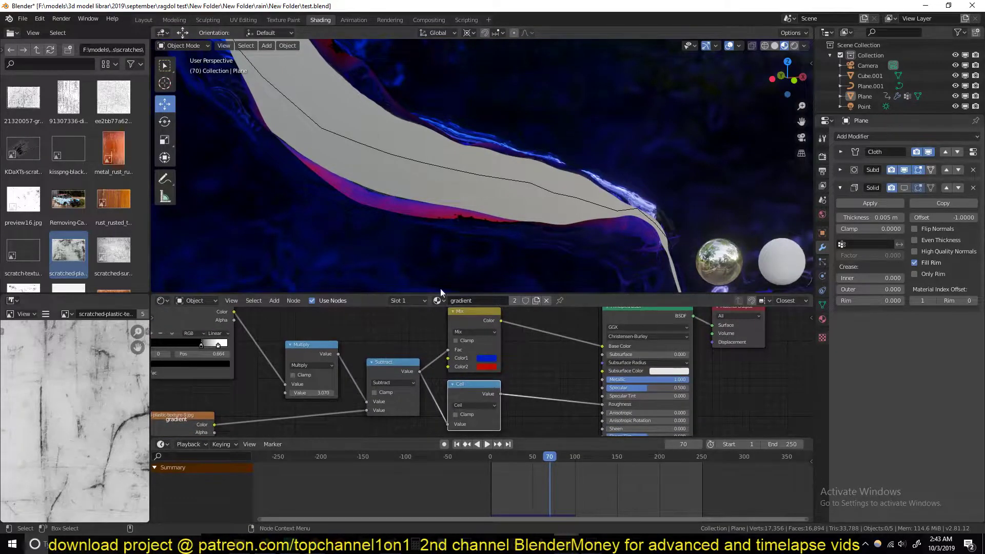
pyautogui.moveTo(440, 288); pyautogui.dragTo(427, 238, button='middle')
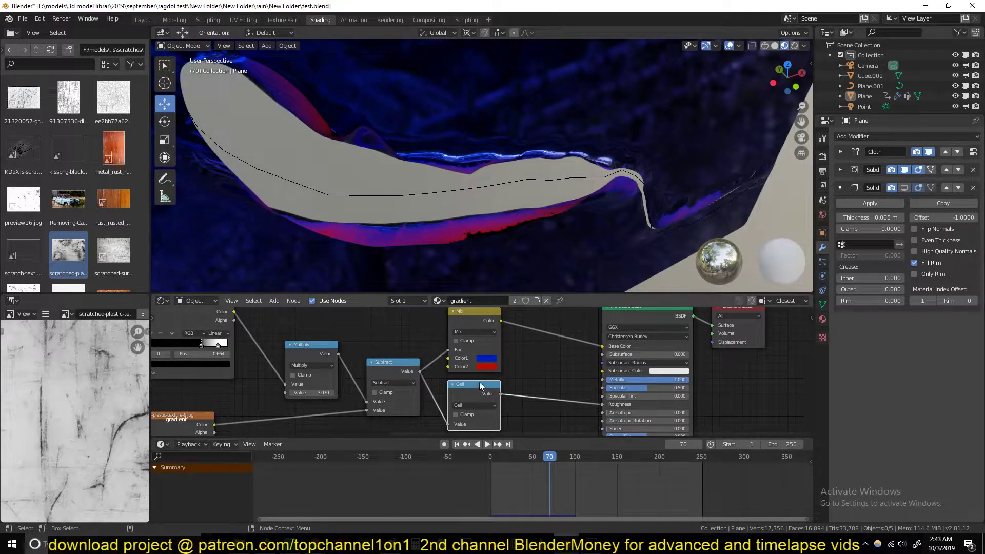
# - Set the Mix node's Color2 to a pale yellow with hue 0.158, saturation 0.168 and value 1.000
pyautogui.click(484, 366)
pyautogui.moveTo(542, 271); pyautogui.dragTo(542, 258)
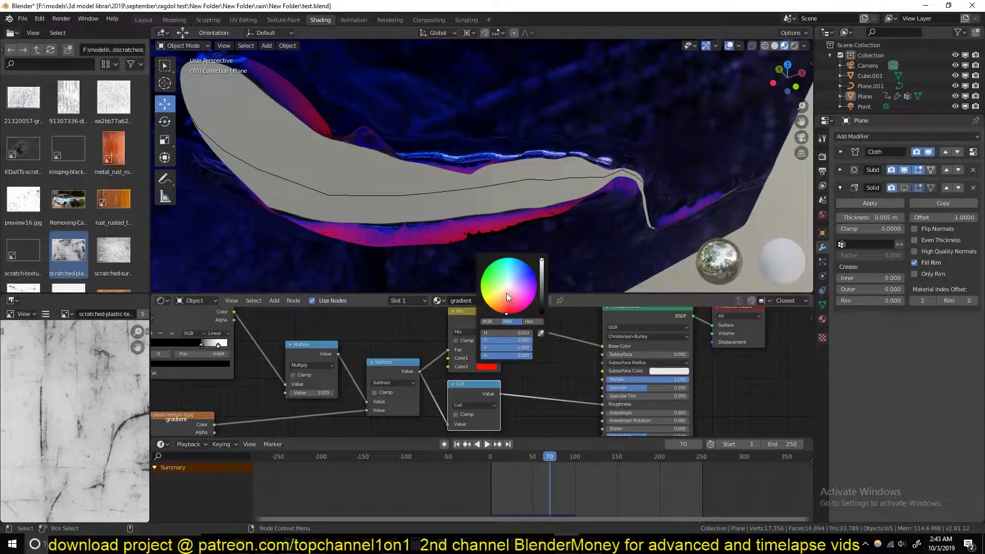
pyautogui.moveTo(507, 288); pyautogui.dragTo(505, 288)
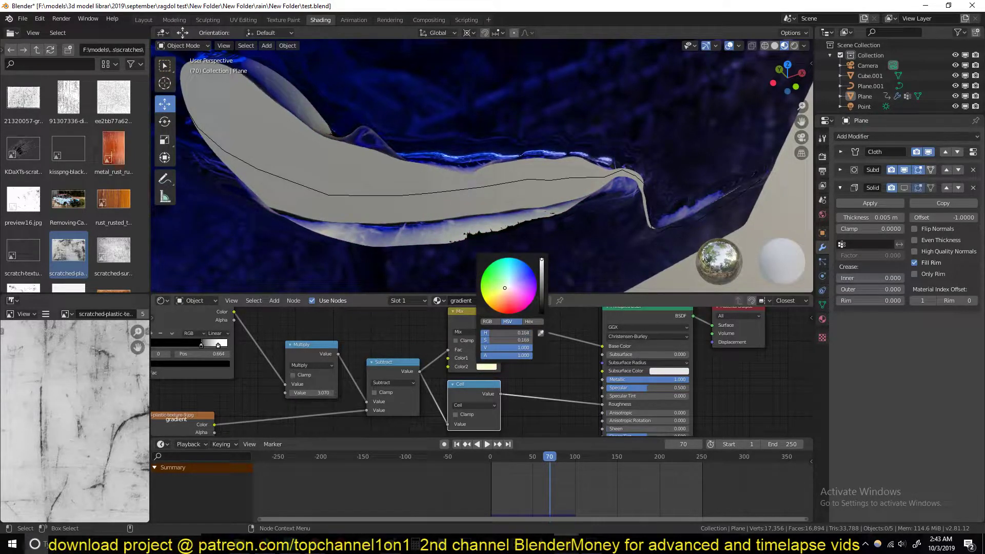
pyautogui.moveTo(589, 266); pyautogui.dragTo(611, 160, button='middle')
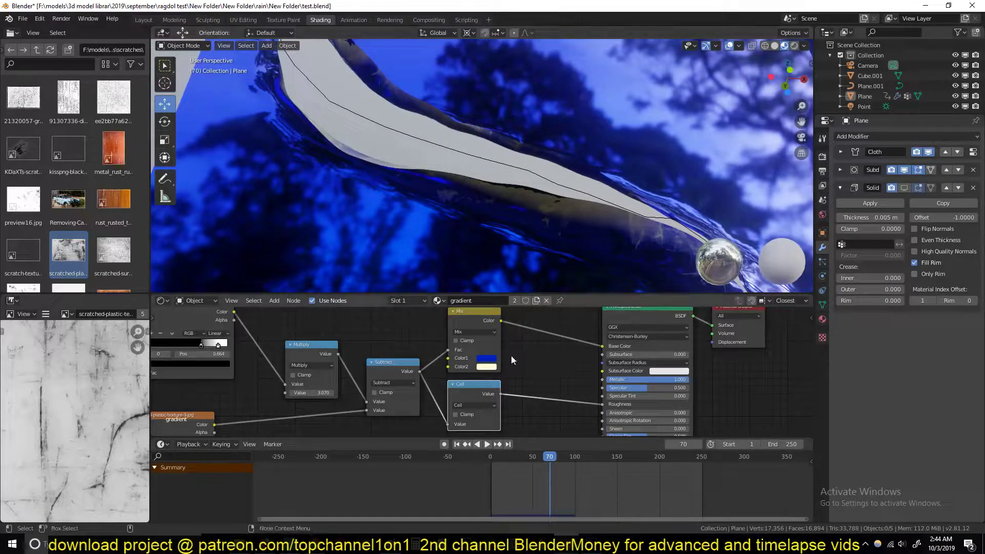
# - Move the Ceil node lower, away from the Mix node, and preview its output on the cloth
pyautogui.moveTo(487, 392); pyautogui.dragTo(509, 364, button='middle')
pyautogui.moveTo(507, 363); pyautogui.dragTo(526, 394)
pyautogui.keyDown('ctrl'); pyautogui.keyDown('shift'); pyautogui.click(511, 384); pyautogui.keyUp('shift'); pyautogui.keyUp('ctrl')
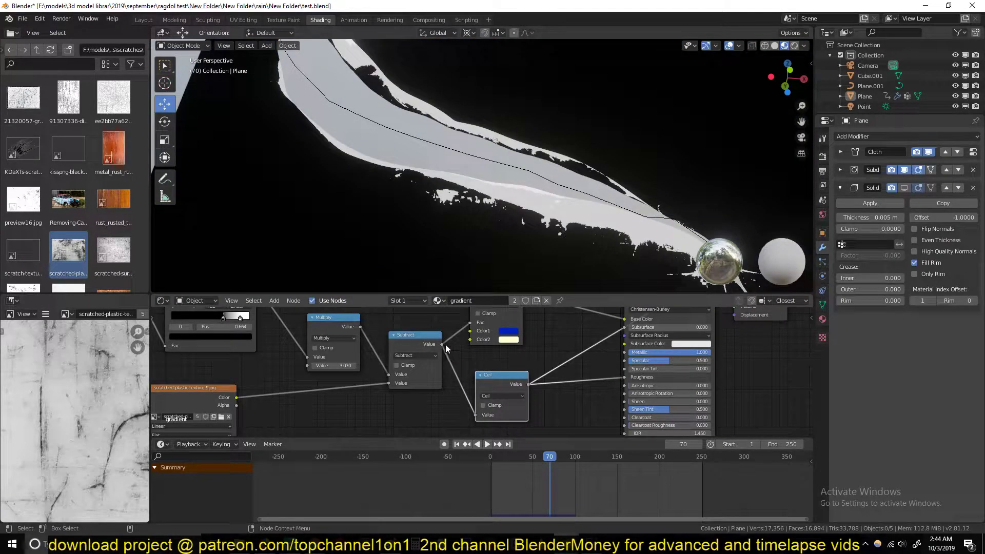
# - Preview the Subtract and Multiply node outputs on the cloth to compare the edge masks
pyautogui.keyDown('ctrl'); pyautogui.keyDown('shift'); pyautogui.click(424, 336); pyautogui.keyUp('shift'); pyautogui.keyUp('ctrl')
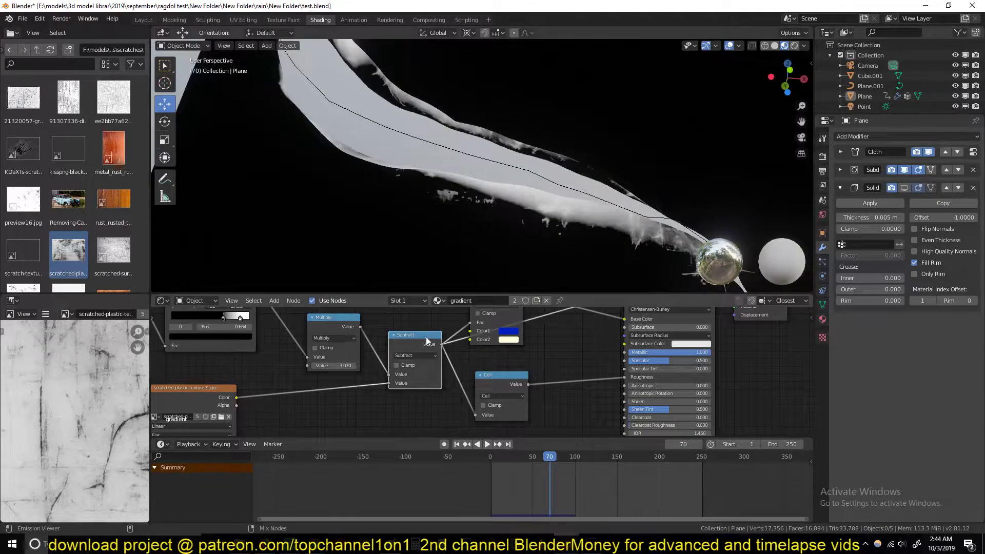
pyautogui.keyDown('ctrl'); pyautogui.keyDown('shift'); pyautogui.click(348, 324); pyautogui.keyUp('shift'); pyautogui.keyUp('ctrl')
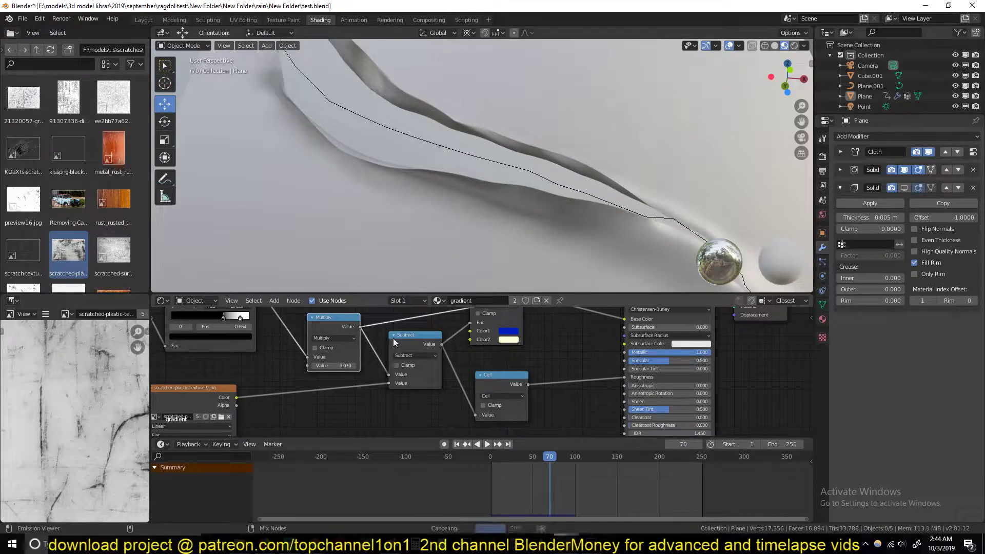
pyautogui.keyDown('ctrl'); pyautogui.keyDown('shift'); pyautogui.click(412, 343); pyautogui.keyUp('shift'); pyautogui.keyUp('ctrl')
# - Link Subtract to Roughness and Ceil to Metallic, output the Principled BSDF to the surface, and inspect the torn edge
pyautogui.moveTo(443, 345); pyautogui.dragTo(627, 378)
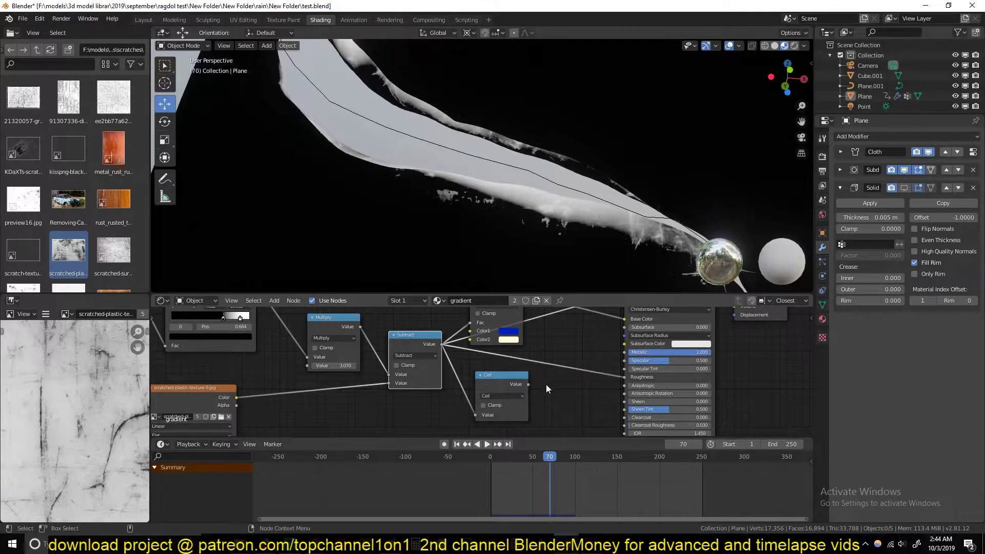
pyautogui.moveTo(528, 385); pyautogui.dragTo(625, 353)
pyautogui.moveTo(624, 353); pyautogui.dragTo(612, 390, button='middle')
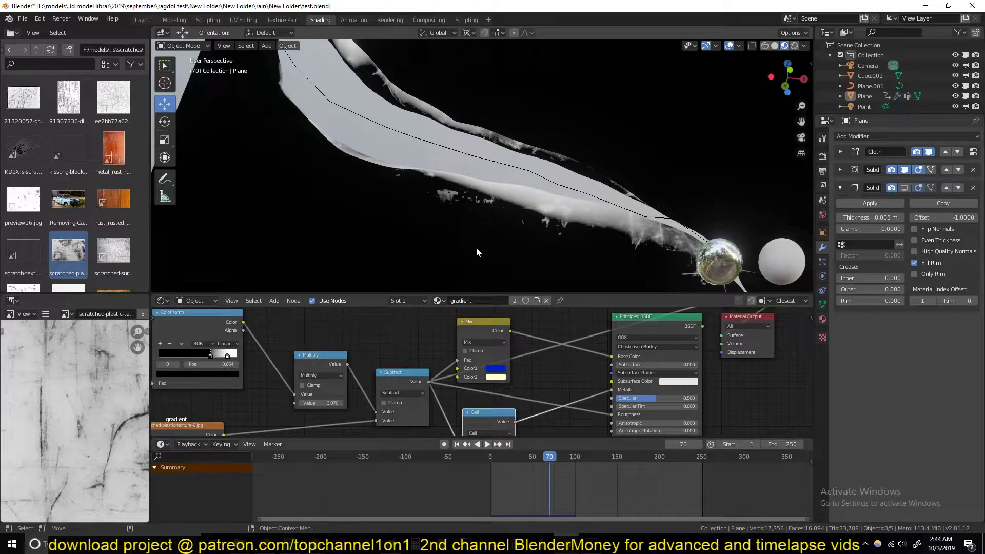
pyautogui.keyDown('ctrl'); pyautogui.keyDown('shift'); pyautogui.click(662, 325); pyautogui.keyUp('shift'); pyautogui.keyUp('ctrl')
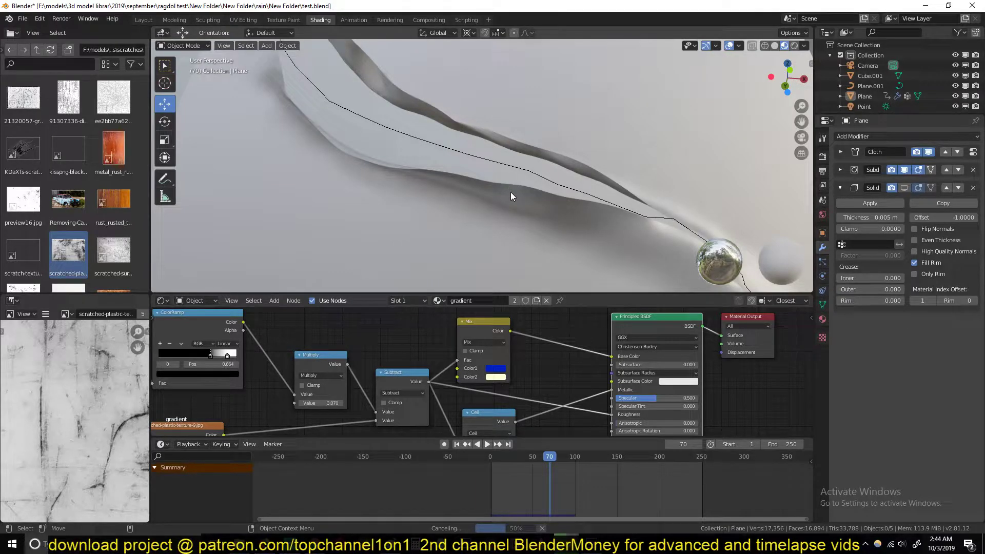
pyautogui.moveTo(510, 192); pyautogui.dragTo(531, 68, button='middle')
pyautogui.scroll(5, 544, 198)
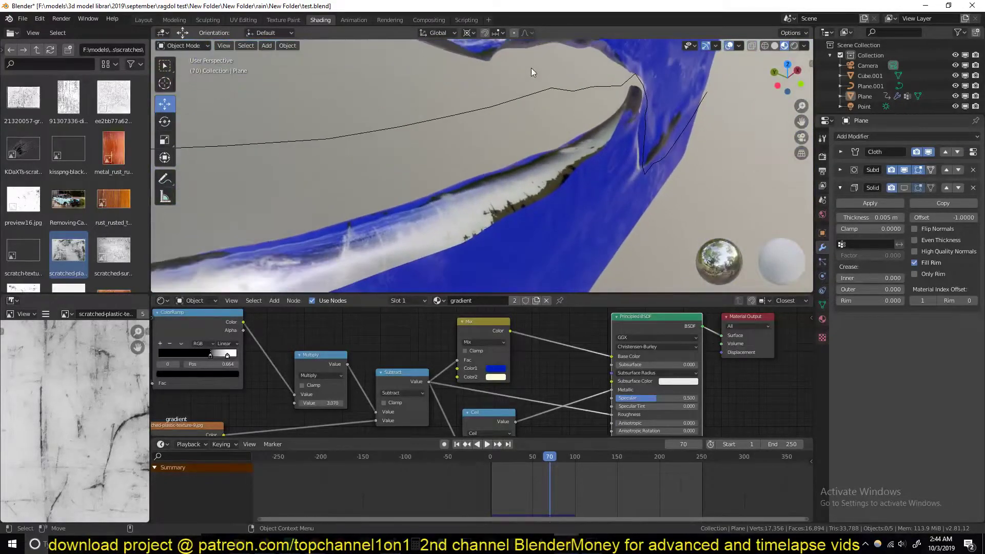
# - Try an Invert node between the Ceil output and the Principled BSDF's Metallic input
pyautogui.moveTo(492, 428); pyautogui.dragTo(463, 401, button='middle')
pyautogui.moveTo(466, 382); pyautogui.dragTo(444, 389)
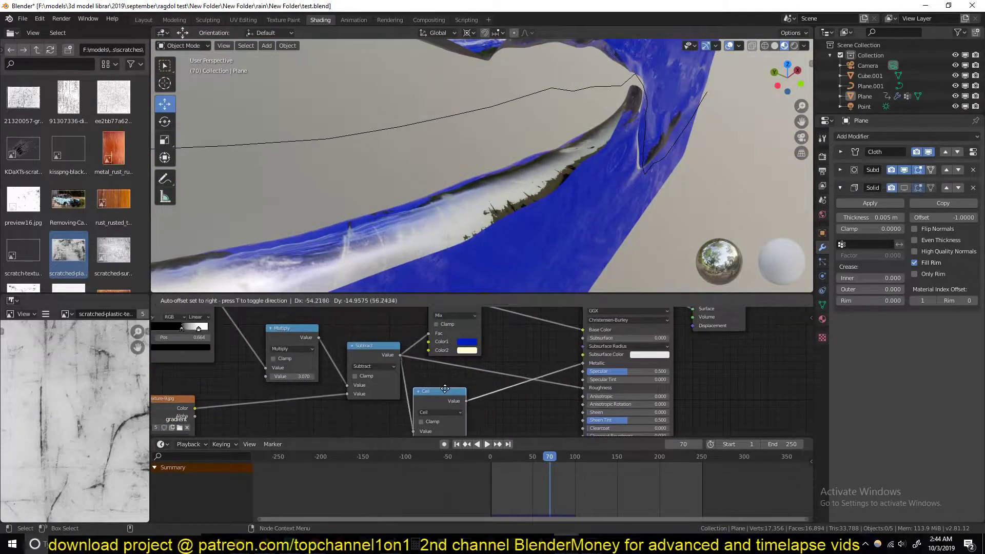
pyautogui.click(445, 388)
pyautogui.hotkey('shift', 'a')
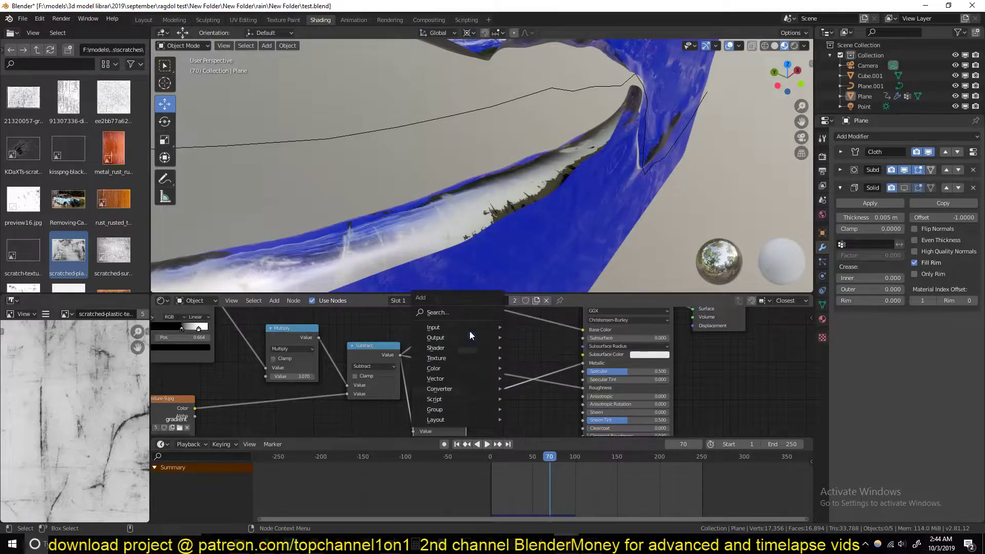
pyautogui.moveTo(464, 367)
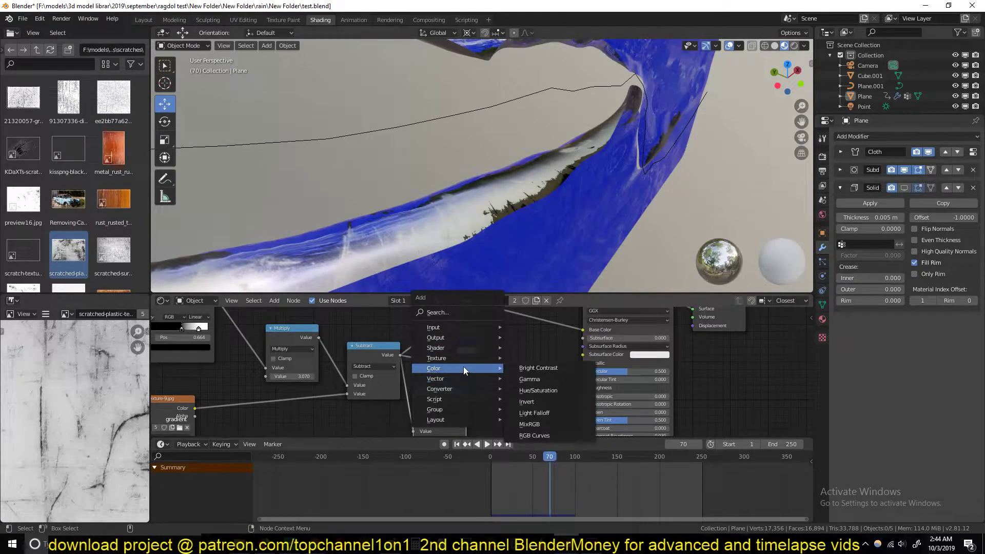
pyautogui.click(533, 401)
pyautogui.click(528, 404)
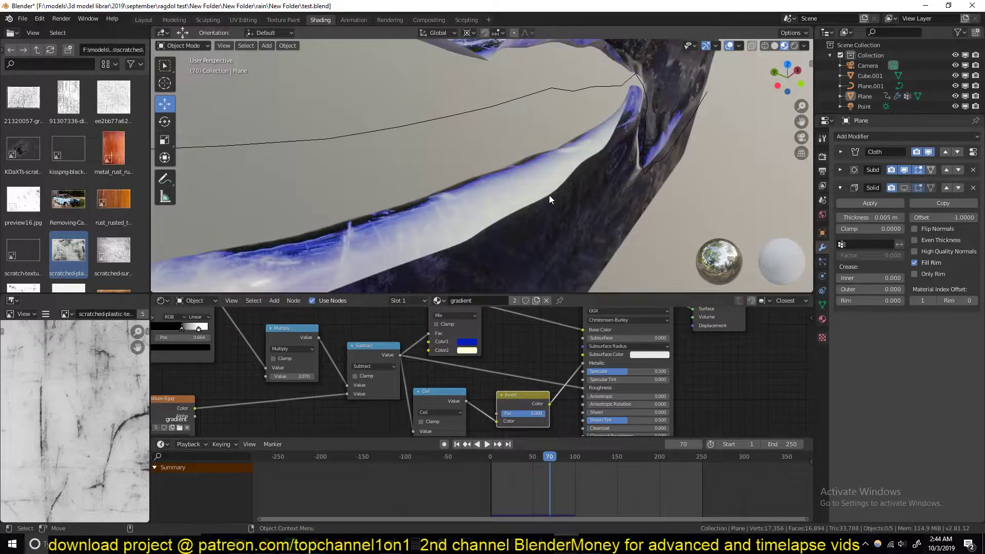
pyautogui.moveTo(550, 199); pyautogui.dragTo(528, 238, button='middle')
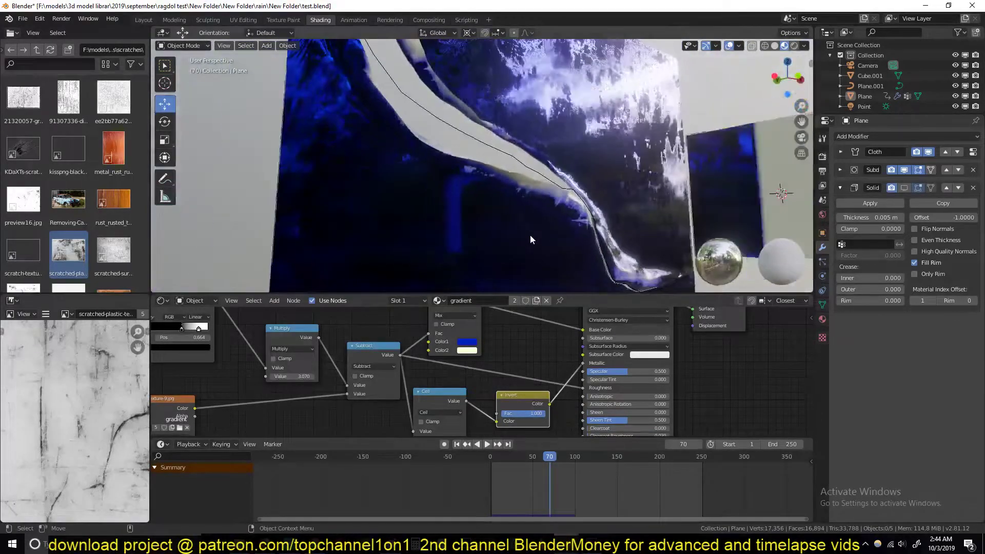
# - Detach the Invert node from the Metallic link and move the Ceil node up beside the Mix node
pyautogui.keyDown('alt'); pyautogui.moveTo(517, 394); pyautogui.dragTo(375, 426); pyautogui.keyUp('alt')
pyautogui.moveTo(405, 175)
pyautogui.mouseDown(button='middle')
pyautogui.moveTo(423, 226)
pyautogui.moveTo(415, 173)
pyautogui.mouseUp(button='middle')
pyautogui.moveTo(447, 394); pyautogui.dragTo(525, 334)
pyautogui.moveTo(525, 333); pyautogui.dragTo(506, 386, button='middle')
pyautogui.moveTo(452, 208); pyautogui.dragTo(497, 196, button='middle')
pyautogui.moveTo(511, 377); pyautogui.dragTo(517, 325, button='middle')
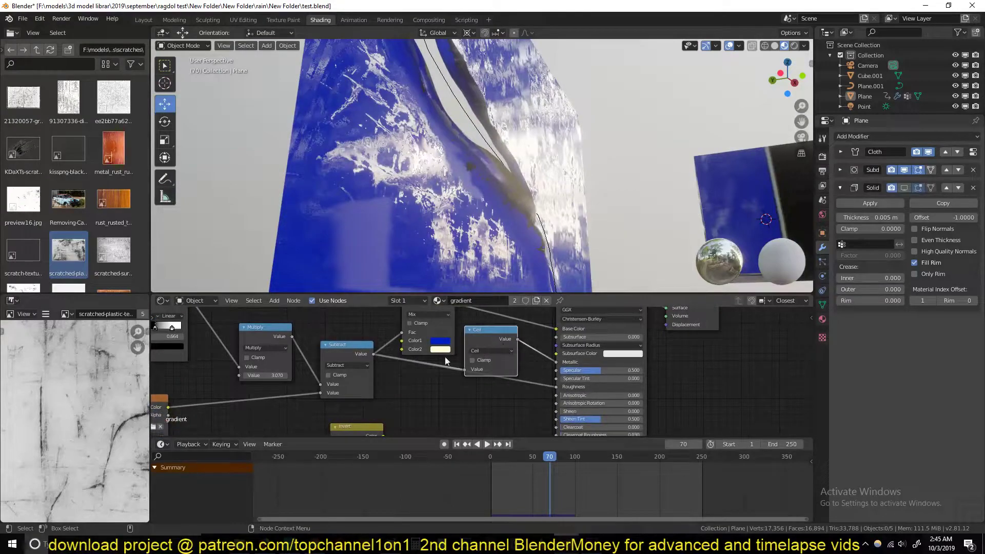
# - Lower the Subtract node, relink it to Roughness, and move the Principled BSDF and Material Output farther from the Ceil node
pyautogui.moveTo(347, 350); pyautogui.dragTo(337, 374)
pyautogui.moveTo(363, 378); pyautogui.dragTo(556, 386)
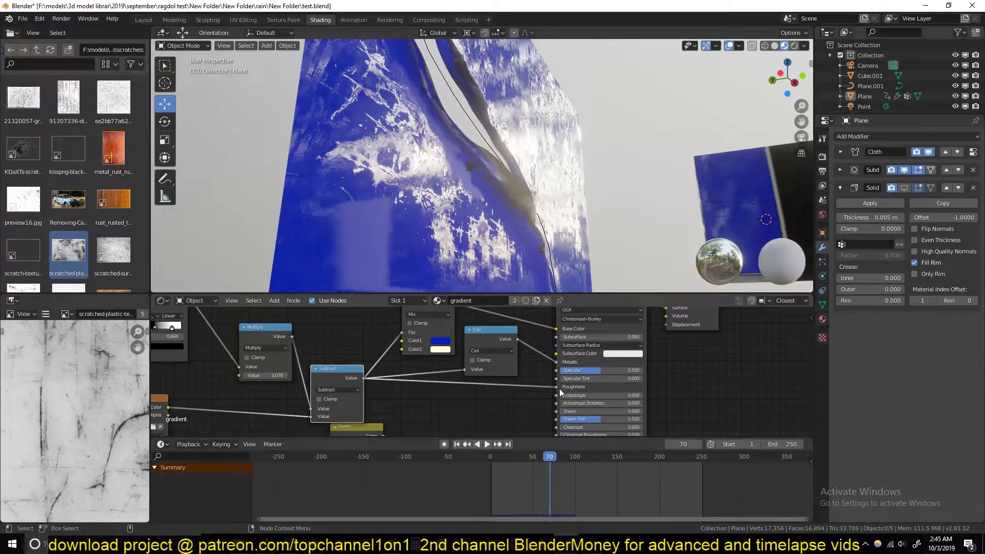
pyautogui.moveTo(570, 359); pyautogui.dragTo(528, 402, button='middle')
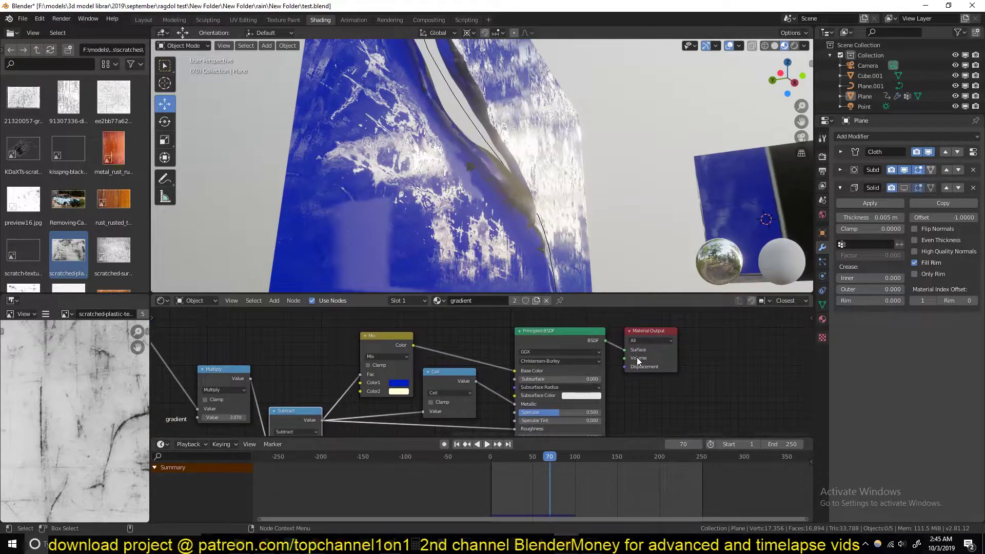
pyautogui.moveTo(636, 357); pyautogui.dragTo(730, 361)
pyautogui.moveTo(592, 336); pyautogui.dragTo(681, 330)
# - Insert a MixRGB node before the Roughness input and link the Subtract output to its Fac
pyautogui.moveTo(504, 422); pyautogui.dragTo(554, 394, button='middle')
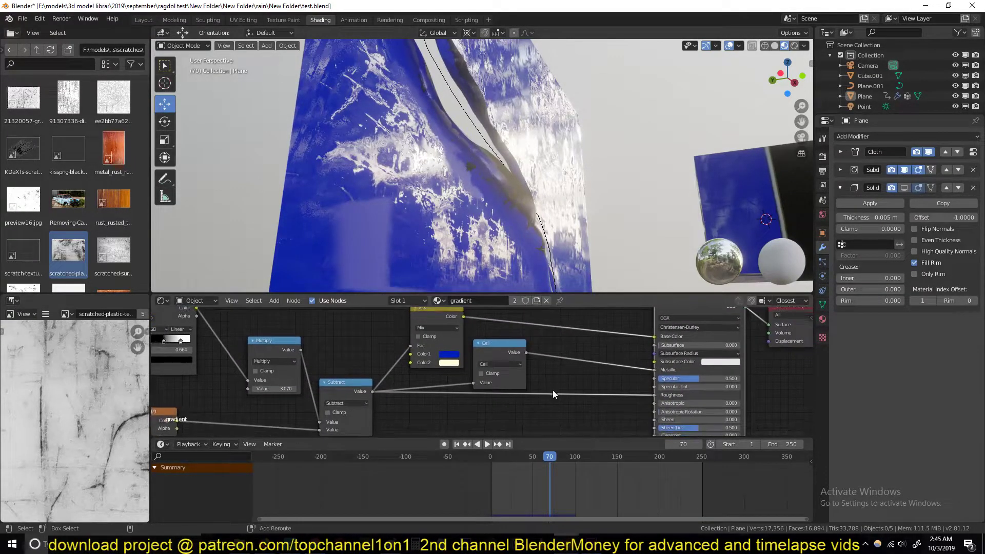
pyautogui.hotkey('shift', 'a')
pyautogui.moveTo(576, 381)
pyautogui.click(617, 435)
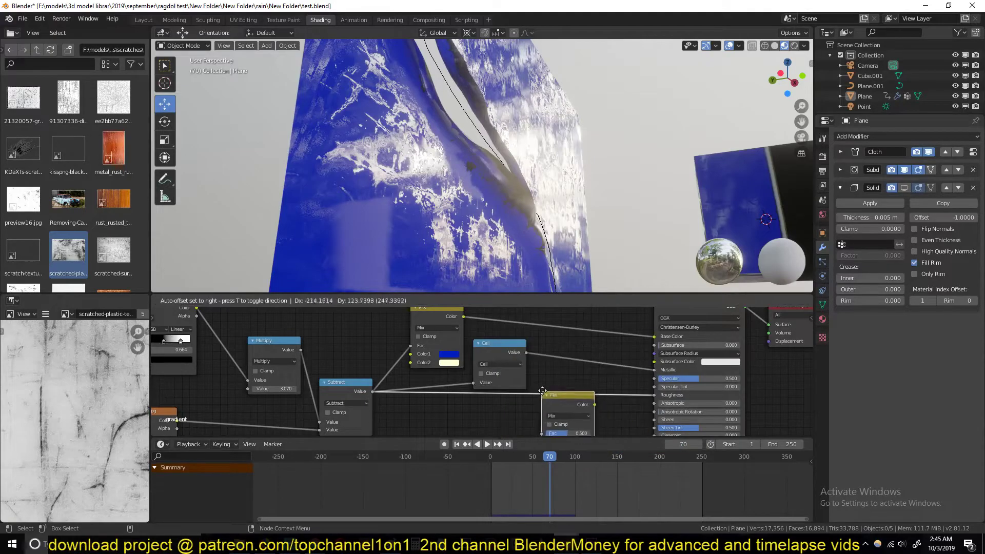
pyautogui.click(556, 396)
pyautogui.moveTo(556, 396); pyautogui.dragTo(580, 359, button='middle')
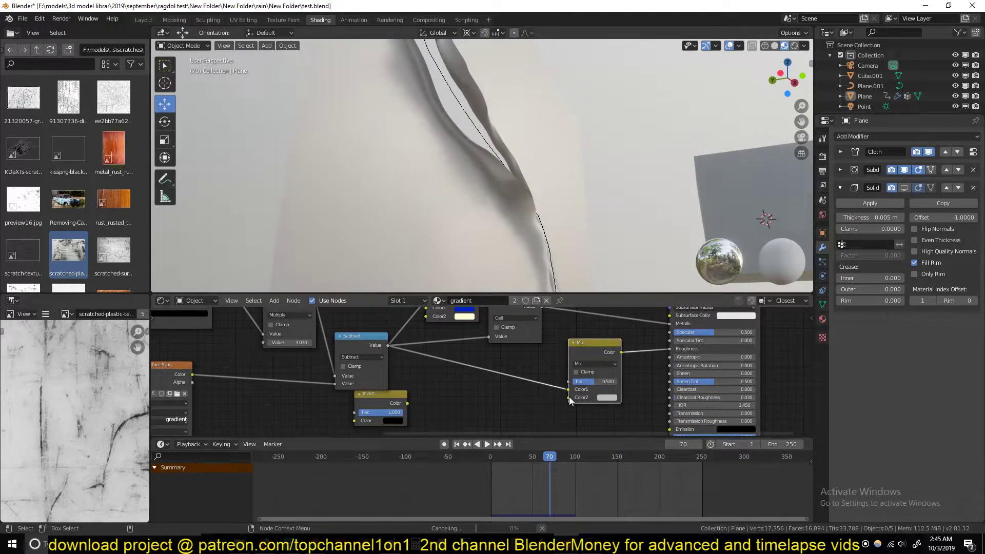
pyautogui.moveTo(568, 389); pyautogui.dragTo(570, 386)
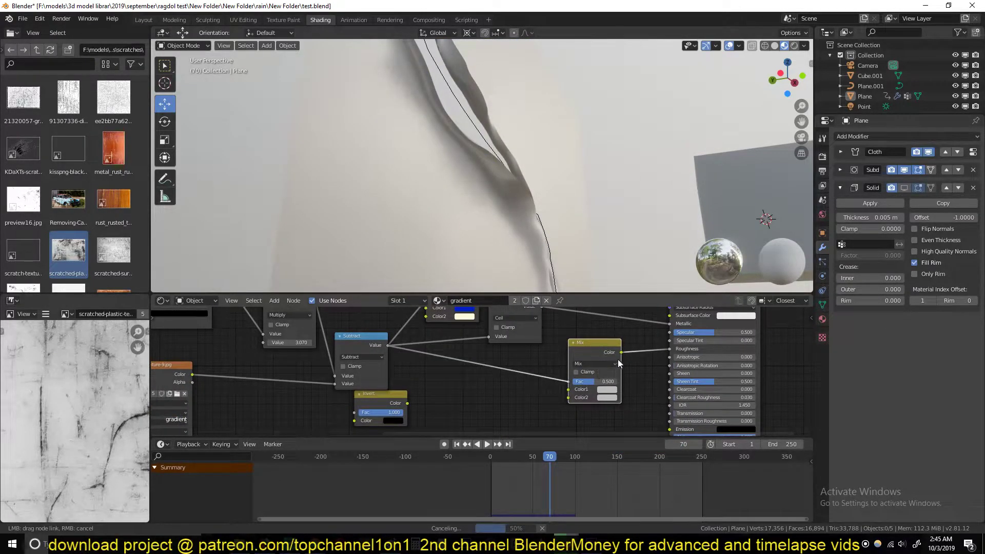
pyautogui.moveTo(618, 362); pyautogui.dragTo(617, 362)
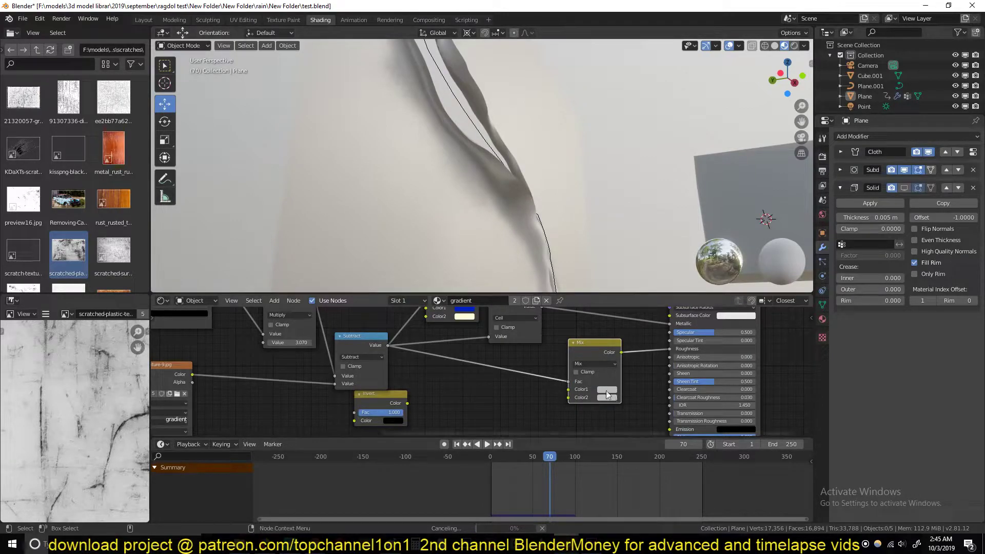
# - Select the cloth, darken the roughness Mix node's Color2 to a dark grey, and set its Color1 to grey with value 0.362
pyautogui.click(518, 169)
pyautogui.moveTo(543, 170); pyautogui.dragTo(592, 118, button='middle')
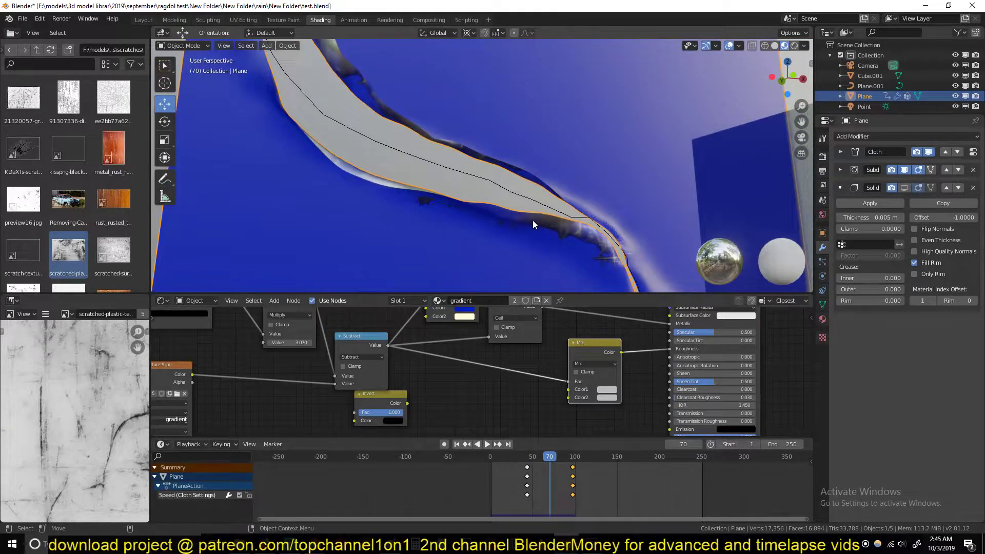
pyautogui.moveTo(533, 220); pyautogui.dragTo(538, 257, button='middle')
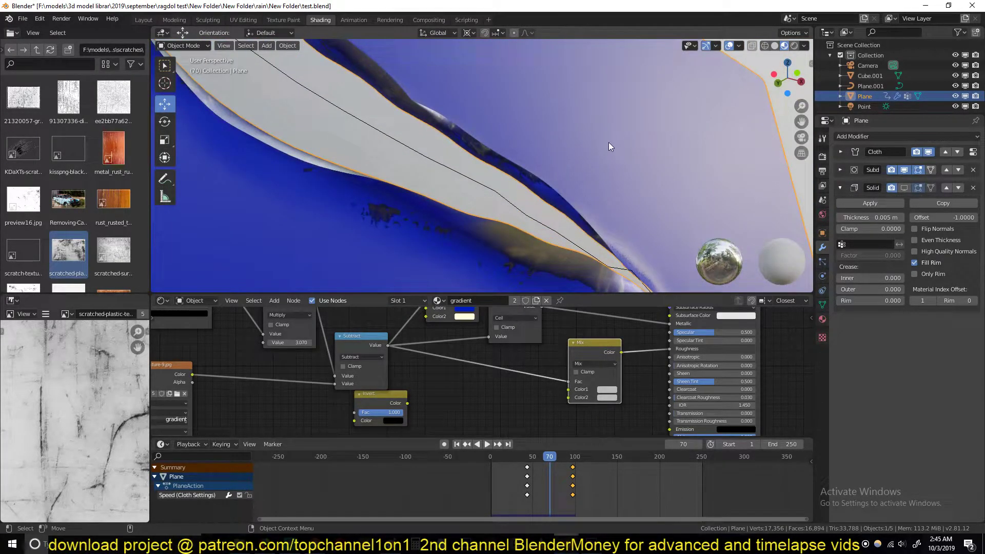
pyautogui.click(608, 397)
pyautogui.moveTo(663, 313); pyautogui.dragTo(663, 334)
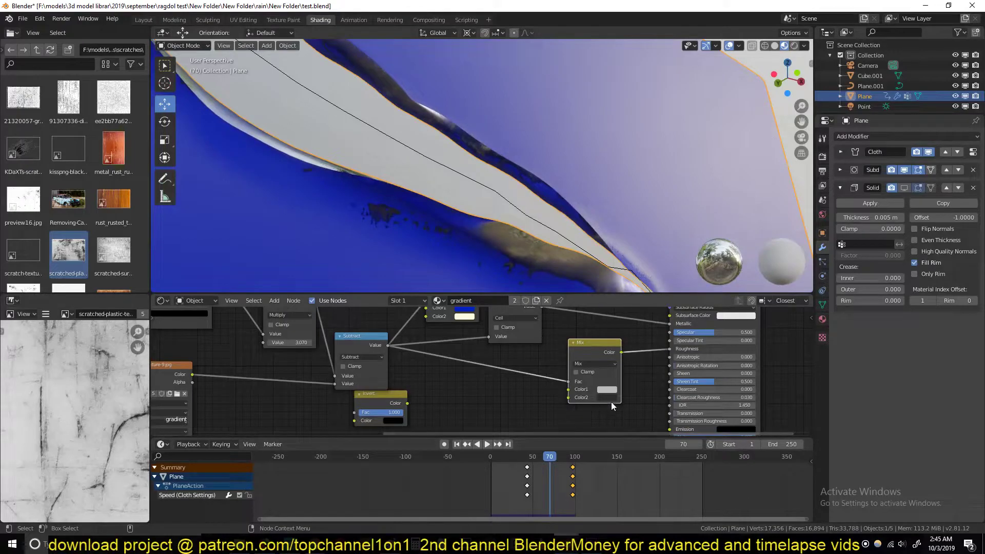
pyautogui.click(606, 389)
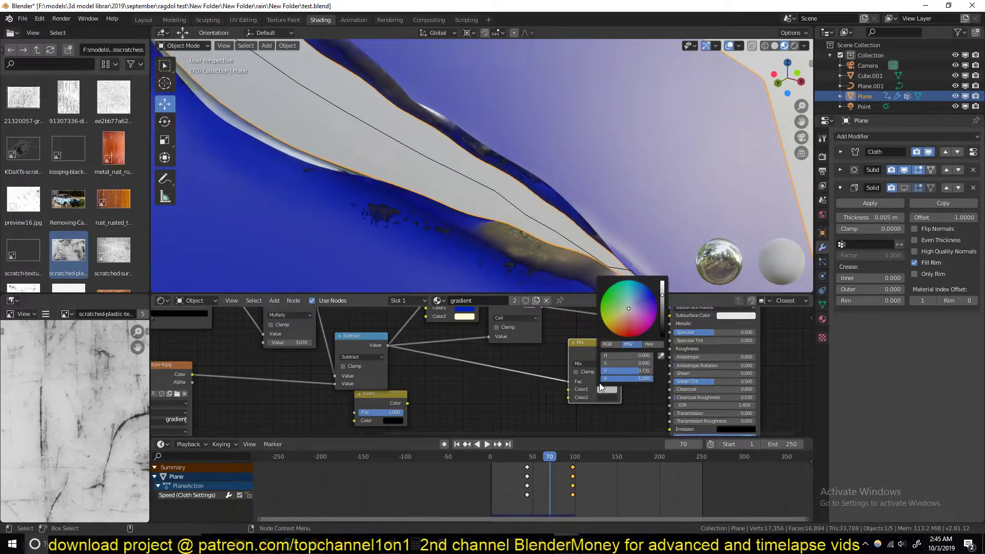
pyautogui.moveTo(662, 296)
pyautogui.mouseDown()
pyautogui.moveTo(663, 336)
pyautogui.moveTo(663, 316)
pyautogui.mouseUp()
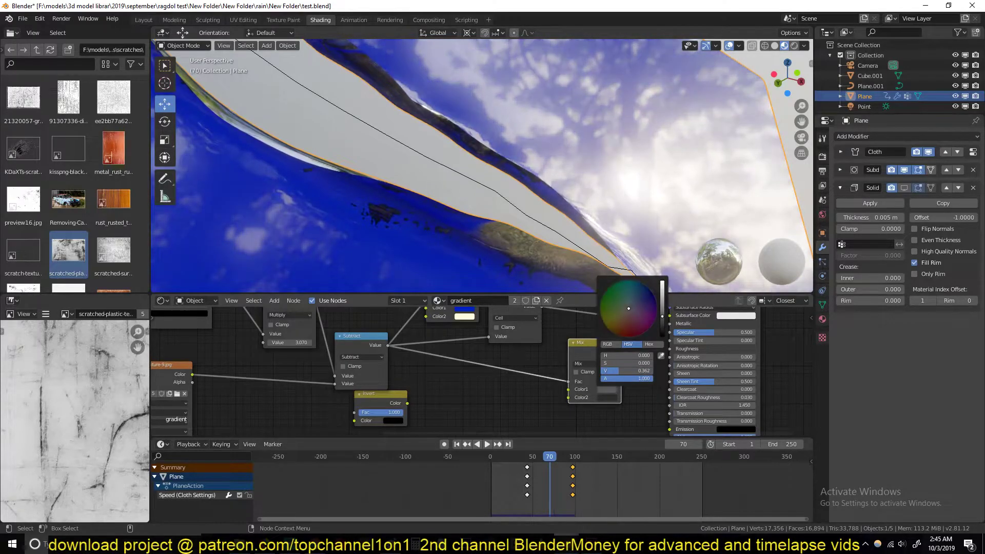
# - Inspect the reflections along the tear and slightly lighten the roughness Mix node's Color2 and Color1 greys
pyautogui.moveTo(533, 267); pyautogui.dragTo(448, 203, button='middle')
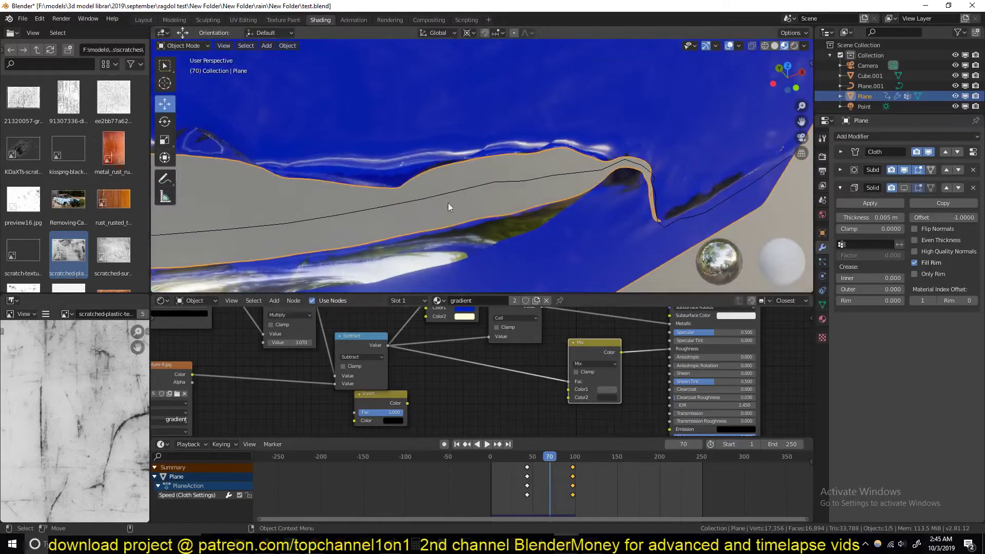
pyautogui.moveTo(498, 254); pyautogui.dragTo(521, 216, button='middle')
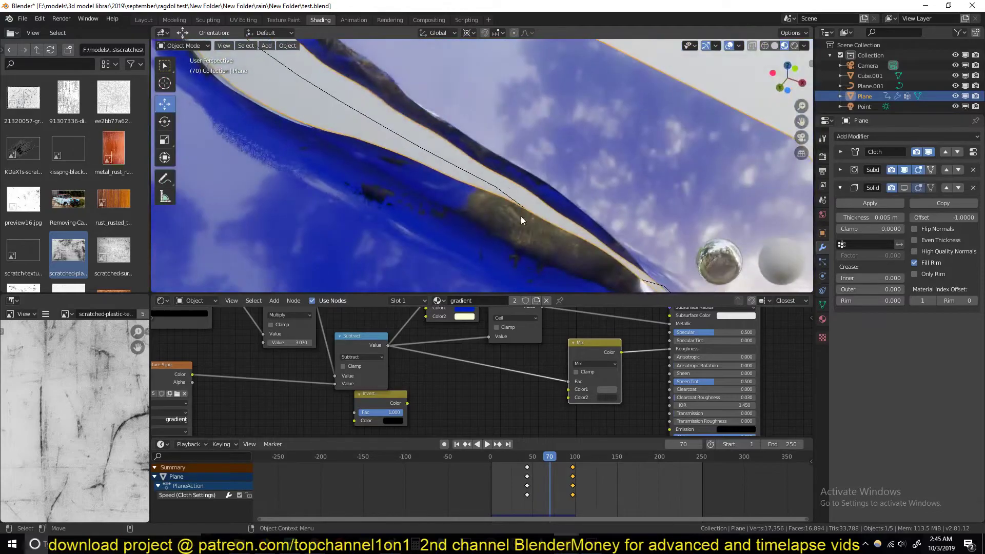
pyautogui.click(606, 398)
pyautogui.moveTo(662, 333)
pyautogui.mouseDown()
pyautogui.moveTo(662, 313)
pyautogui.moveTo(663, 324)
pyautogui.mouseUp()
pyautogui.moveTo(528, 226); pyautogui.dragTo(554, 215, button='middle')
pyautogui.scroll(-4, 553, 212)
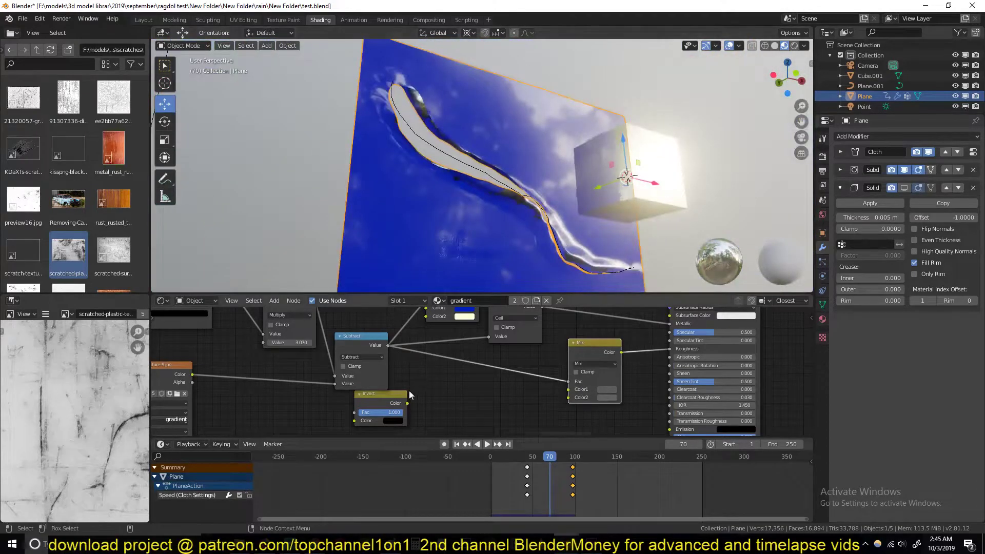
pyautogui.moveTo(330, 416); pyautogui.dragTo(402, 391, button='middle')
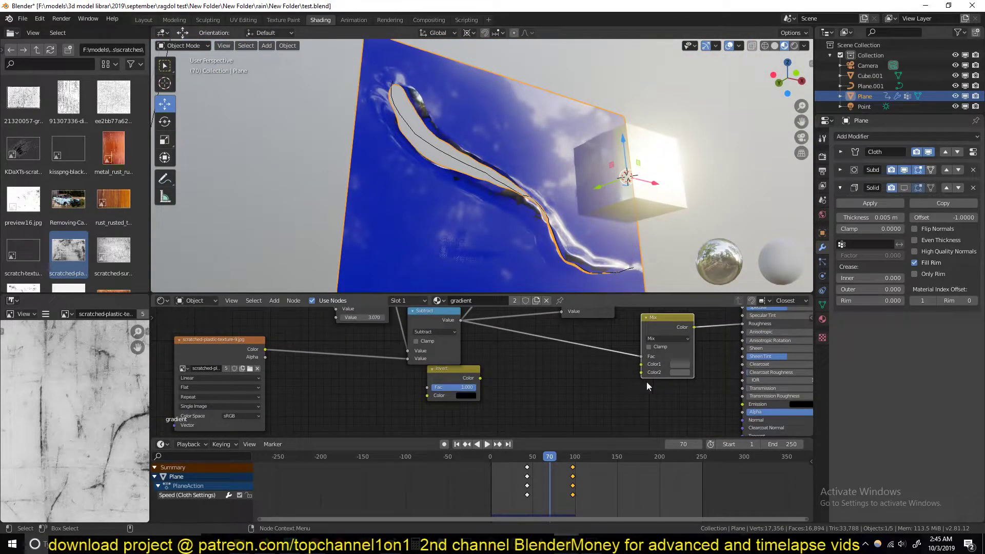
pyautogui.click(677, 364)
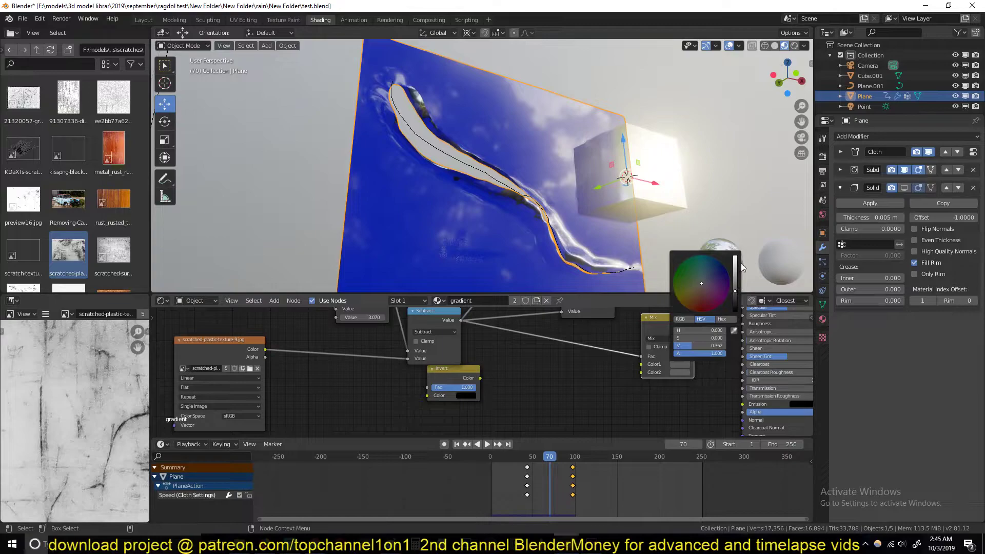
pyautogui.moveTo(738, 294)
pyautogui.mouseDown()
pyautogui.moveTo(738, 266)
pyautogui.moveTo(736, 285)
pyautogui.mouseUp()
# - Move the unused Invert node lower and link the scratched-plastic texture's Color output to the roughness Mix node's Color1
pyautogui.moveTo(465, 375); pyautogui.dragTo(441, 402)
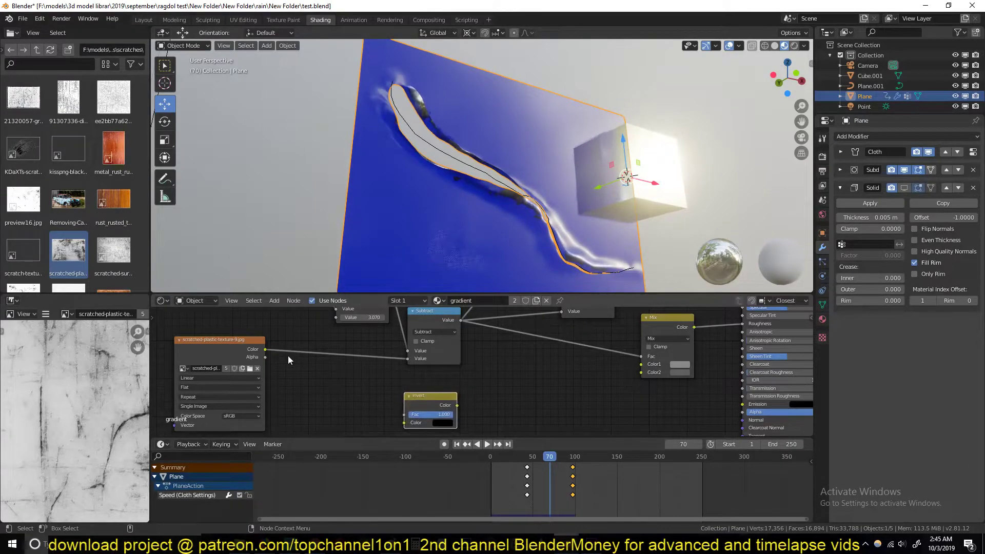
pyautogui.moveTo(266, 349); pyautogui.dragTo(644, 366)
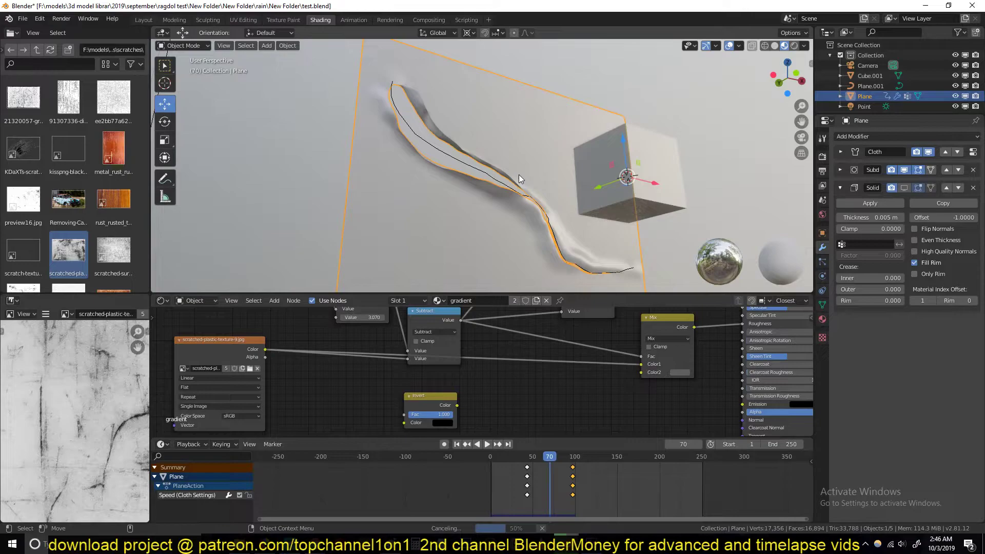
pyautogui.moveTo(519, 174)
pyautogui.mouseDown(button='middle')
pyautogui.moveTo(525, 208)
pyautogui.moveTo(558, 196)
pyautogui.moveTo(523, 189)
pyautogui.moveTo(515, 164)
pyautogui.mouseUp(button='middle')
pyautogui.moveTo(485, 130); pyautogui.dragTo(508, 109, button='middle')
# - Delete the cube beside the cloth
pyautogui.click(658, 187)
pyautogui.press('x')
pyautogui.click(658, 187)
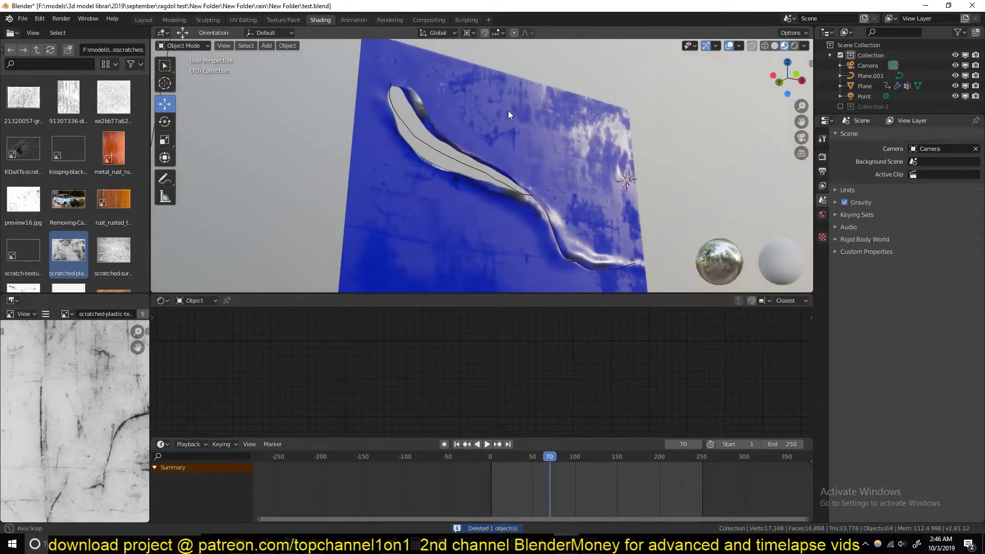
# - Select the cloth and insert a Math node set to Add between the scratched-plastic texture and the roughness Mix node's Color1
pyautogui.click(537, 128)
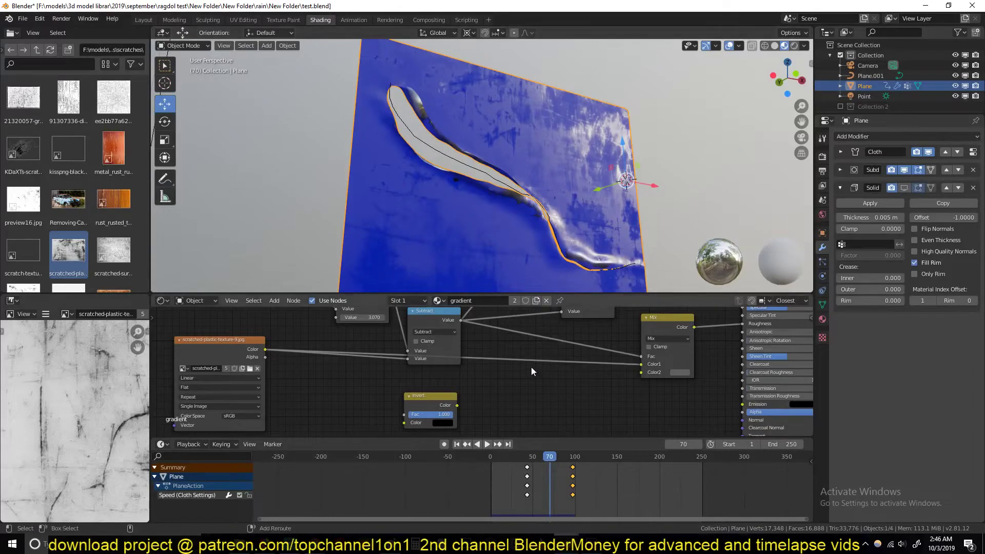
pyautogui.hotkey('shift', 'a')
pyautogui.moveTo(531, 364)
pyautogui.moveTo(477, 387)
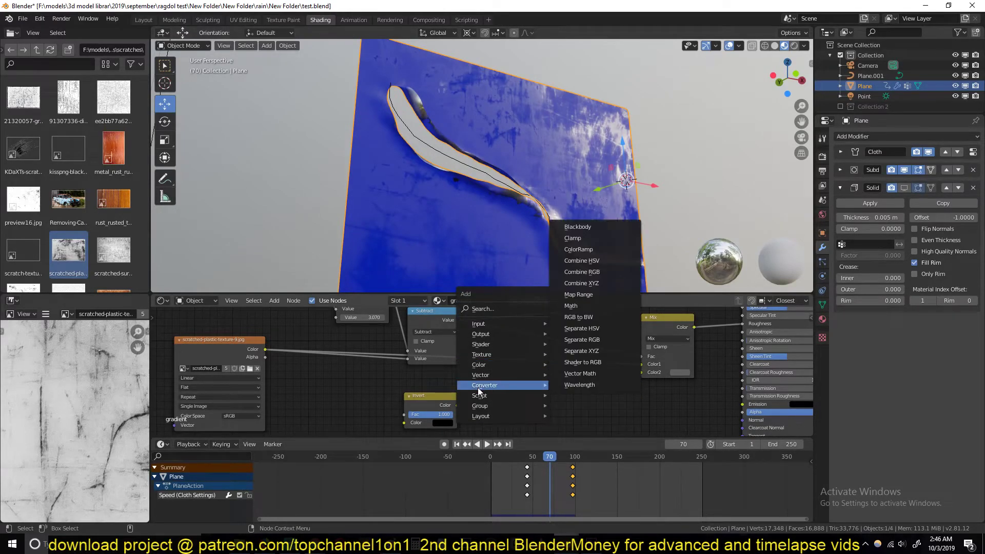
pyautogui.click(579, 316)
pyautogui.click(517, 360)
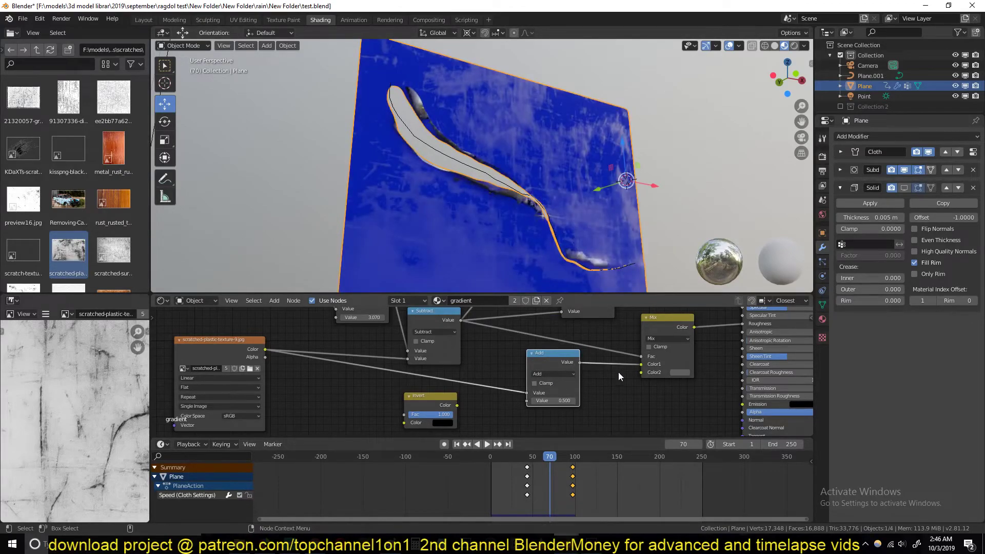
# - Set the Add node's value to -0.200 and inspect the cloth's reflections from another angle
pyautogui.moveTo(551, 400)
pyautogui.mouseDown()
pyautogui.moveTo(498, 401)
pyautogui.moveTo(549, 400)
pyautogui.mouseUp()
pyautogui.moveTo(553, 401); pyautogui.dragTo(548, 401)
pyautogui.moveTo(580, 271); pyautogui.dragTo(627, 217, button='middle')
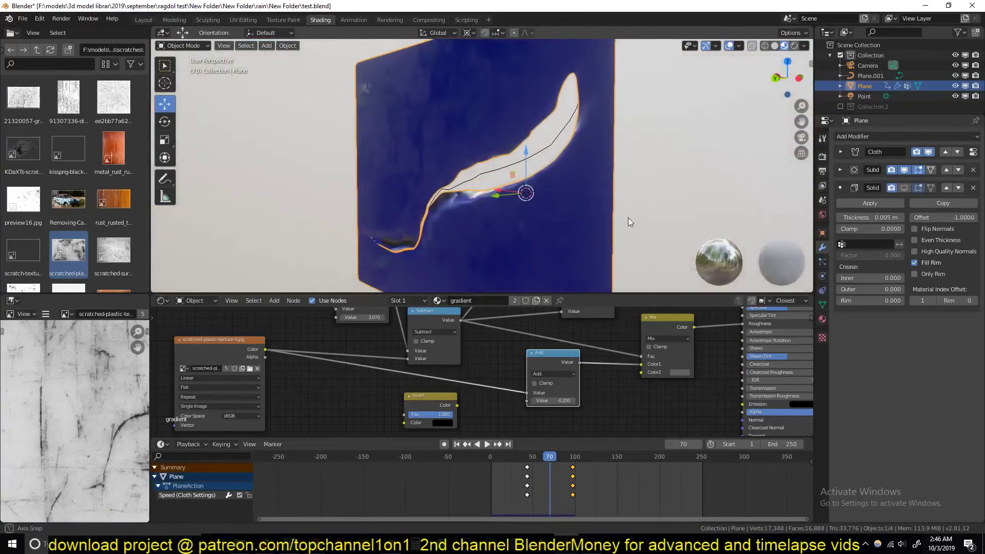